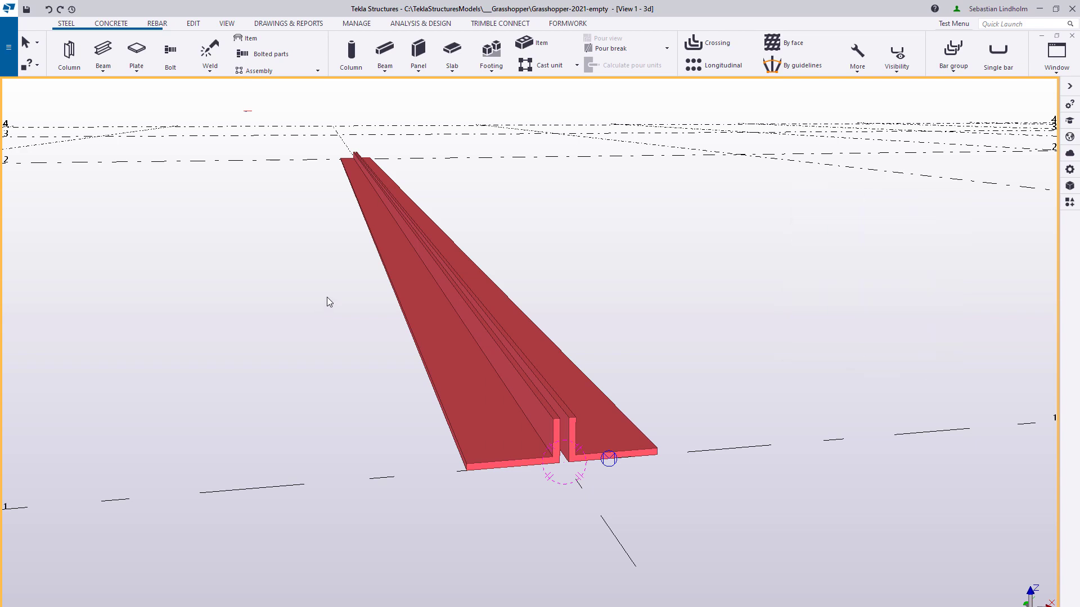
- Open the properties of the twin-profile component and set its rotation to 39 and cambering to 517
{"action": "middle_click_drag", "start_coordinate": [447, 356], "coordinate": [535, 345]}
{"action": "mouse_move", "coordinate": [602, 359]}
{"action": "middle_mouse_down", "text": "ctrl"}
{"action": "mouse_move", "coordinate": [578, 366]}
{"action": "mouse_move", "coordinate": [608, 367]}
{"action": "middle_mouse_up", "text": "ctrl"}
{"action": "scroll", "coordinate": [608, 366], "scroll_direction": "up", "scroll_amount": 1}
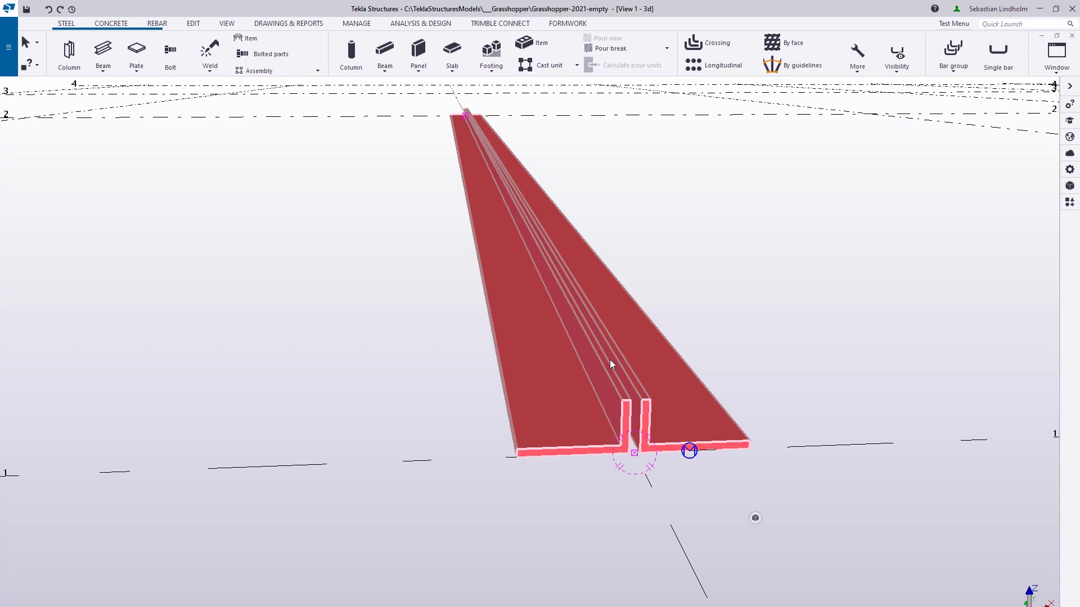
{"action": "double_click", "coordinate": [609, 360]}
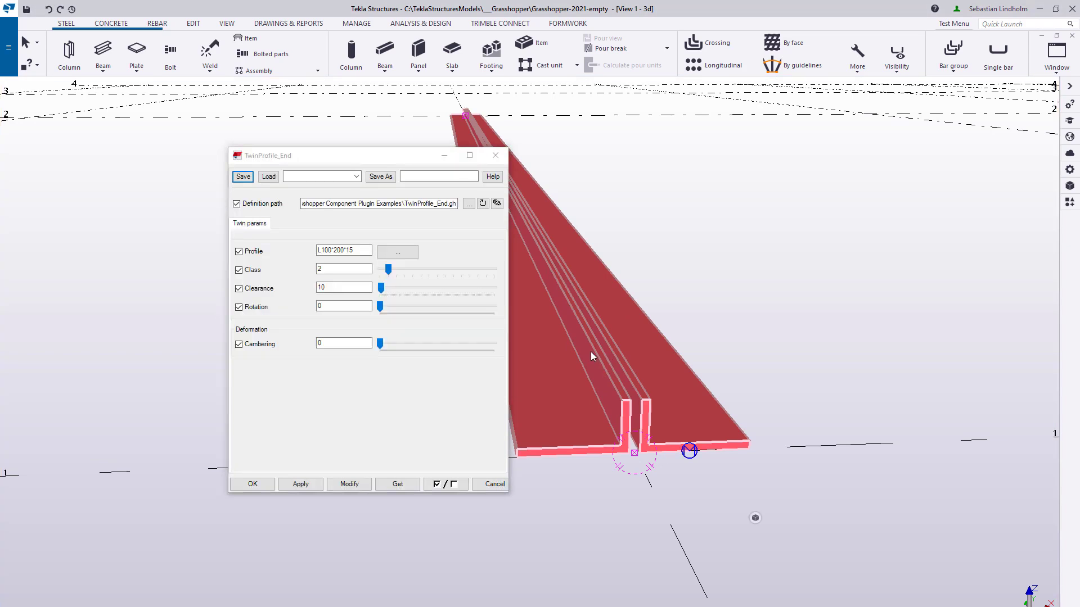
{"action": "middle_click_drag", "start_coordinate": [590, 352], "coordinate": [835, 386]}
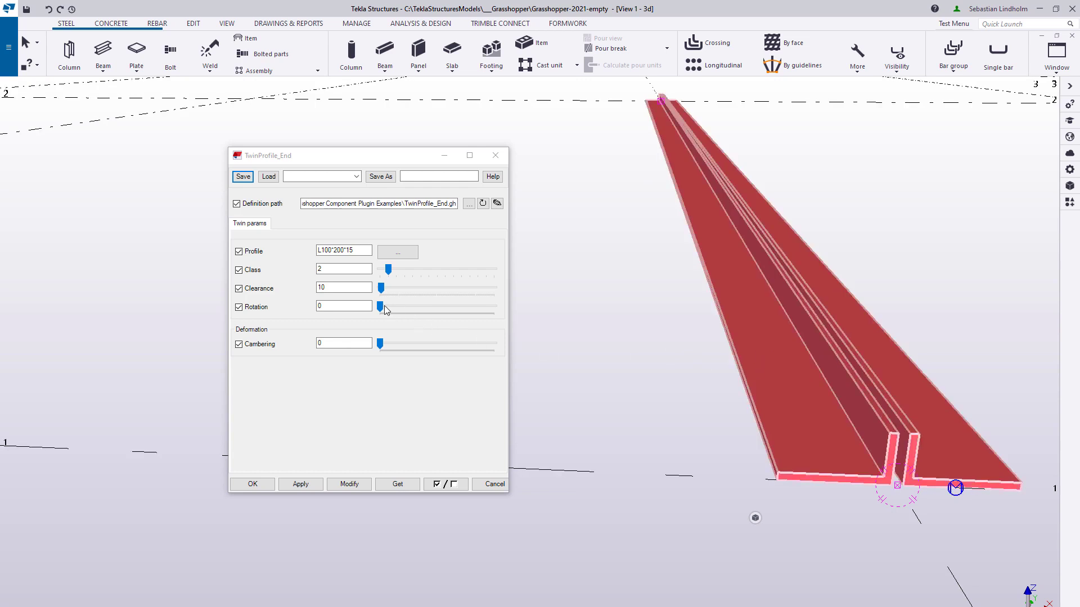
{"action": "left_click_drag", "start_coordinate": [386, 310], "coordinate": [392, 308]}
{"action": "left_click_drag", "start_coordinate": [381, 343], "coordinate": [392, 346]}
{"action": "middle_click_drag", "start_coordinate": [839, 220], "coordinate": [789, 279]}
{"action": "scroll", "coordinate": [788, 279], "scroll_direction": "down", "scroll_amount": 1}
- Clear the component's Grasshopper definition path and close its properties dialog
{"action": "left_click", "coordinate": [432, 212]}
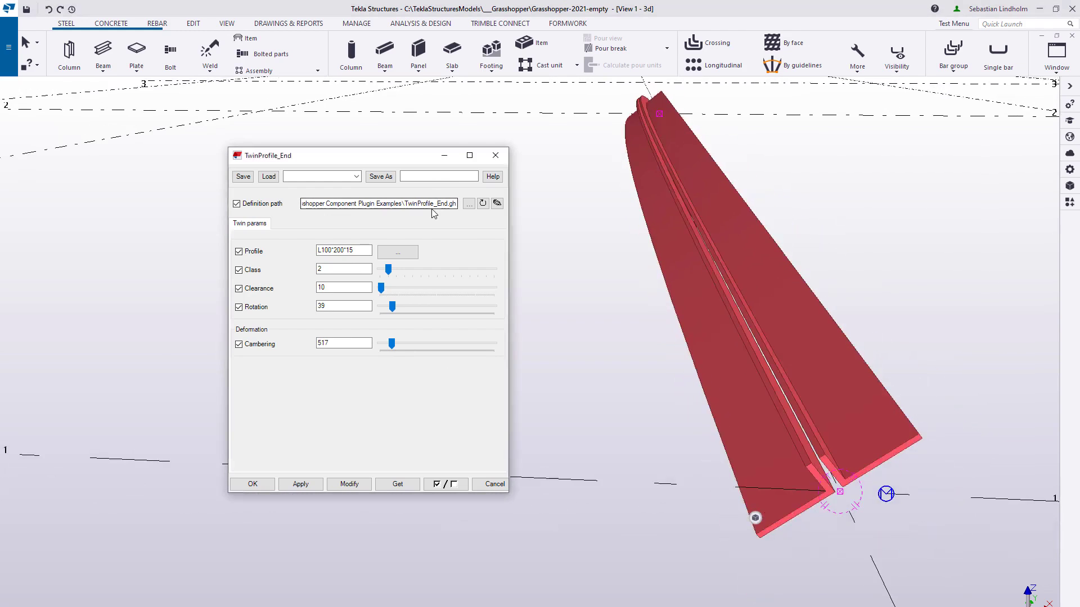
{"action": "triple_click", "coordinate": [433, 206]}
{"action": "key", "text": "Delete"}
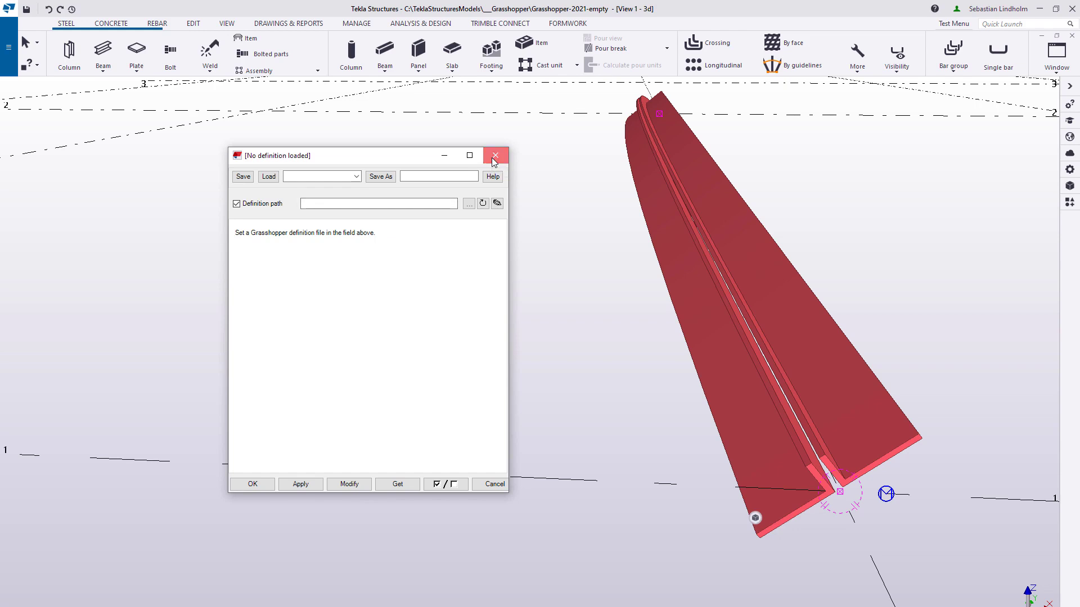
{"action": "left_click", "coordinate": [494, 157]}
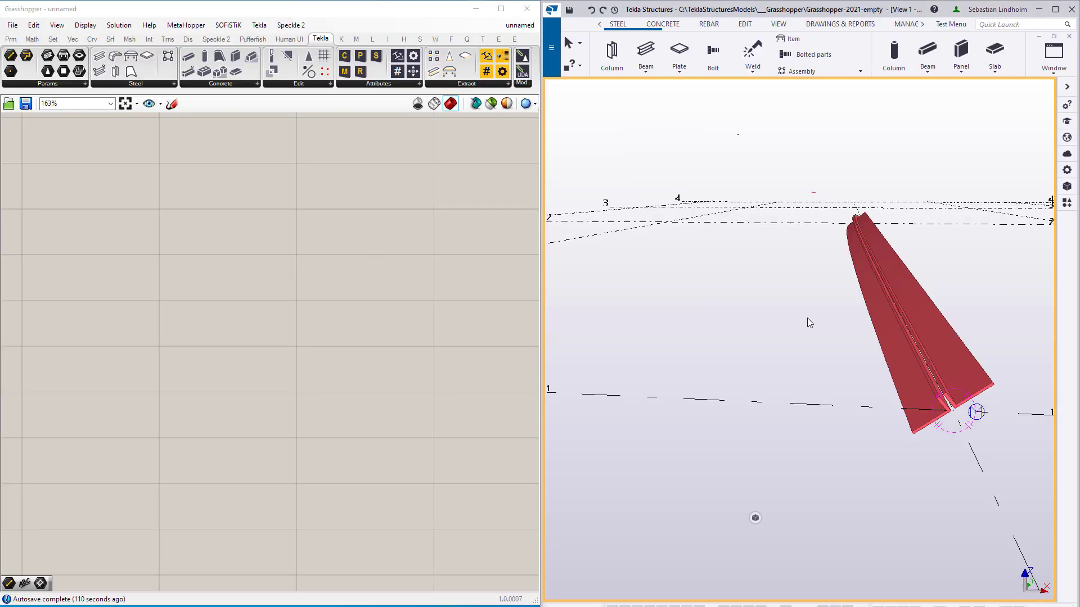
- Switch to Grasshopper and add a Tekla Line parameter to the empty canvas
{"action": "middle_click_drag", "start_coordinate": [873, 324], "coordinate": [735, 393]}
{"action": "scroll", "coordinate": [758, 390], "scroll_direction": "down", "scroll_amount": 3}
{"action": "middle_click_drag", "start_coordinate": [822, 389], "coordinate": [701, 352], "text": "ctrl"}
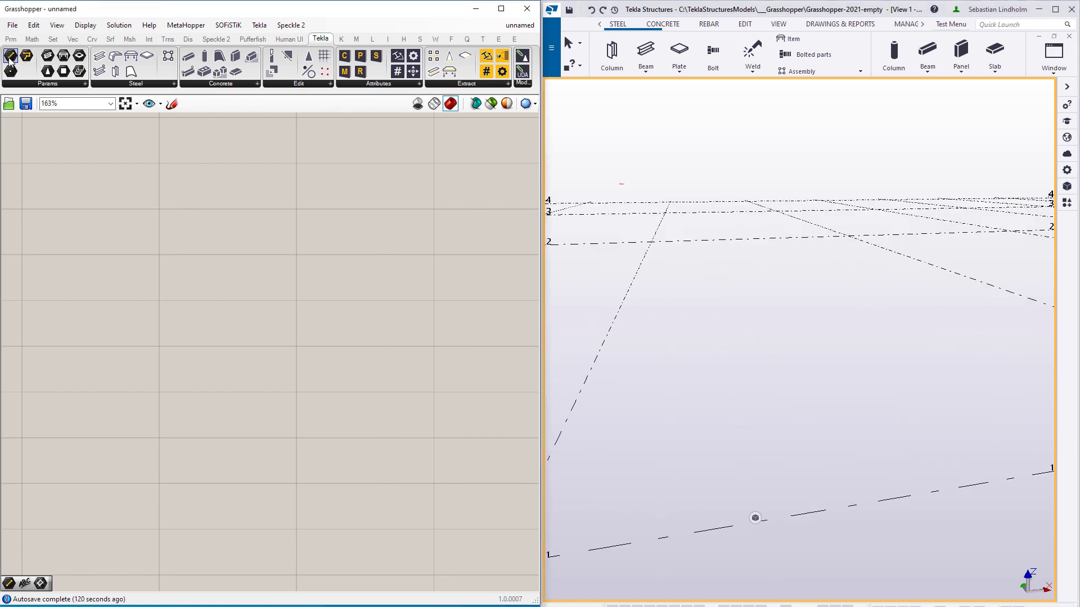
{"action": "left_click_drag", "start_coordinate": [10, 56], "coordinate": [228, 239]}
{"action": "scroll", "coordinate": [228, 239], "scroll_direction": "up", "scroll_amount": 3}
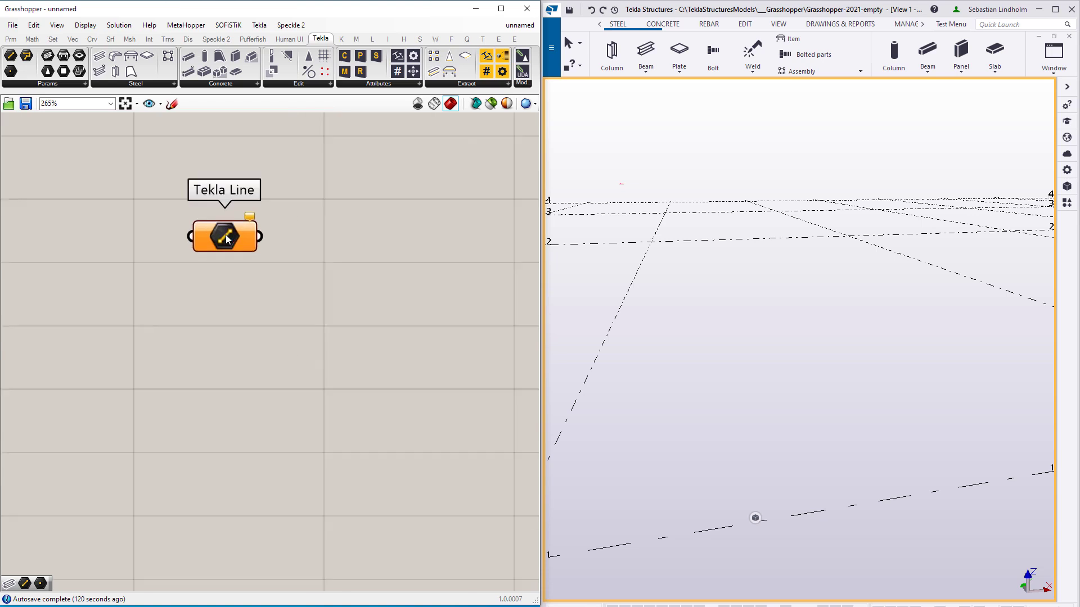
- Set the Tekla Line parameter to one line about 4400 mm long, picked in an empty area of the model
{"action": "right_click", "coordinate": [229, 241]}
{"action": "left_click", "coordinate": [299, 369]}
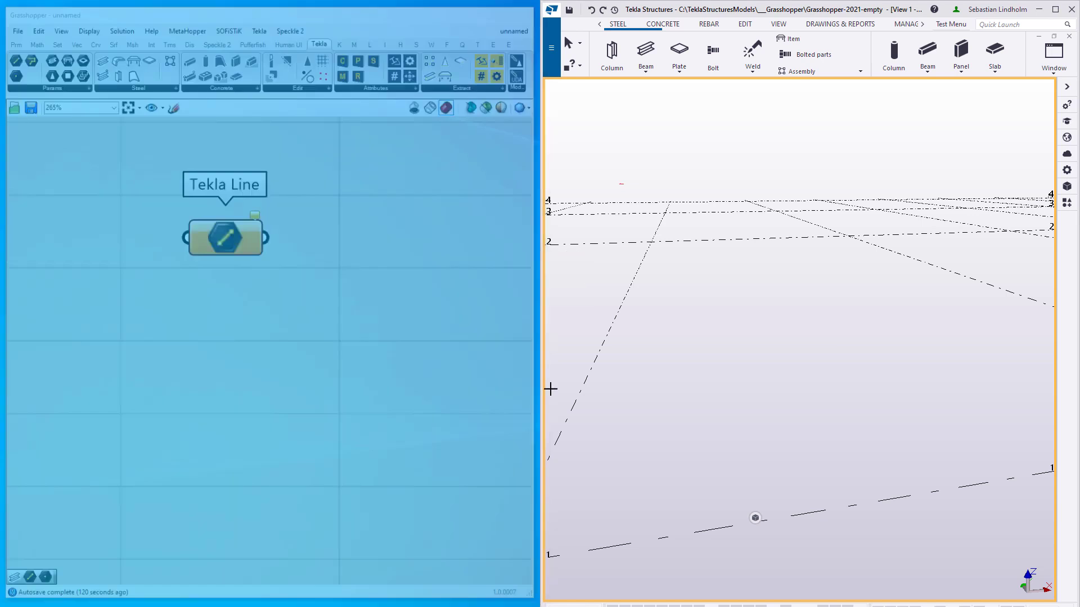
{"action": "left_click", "coordinate": [751, 428]}
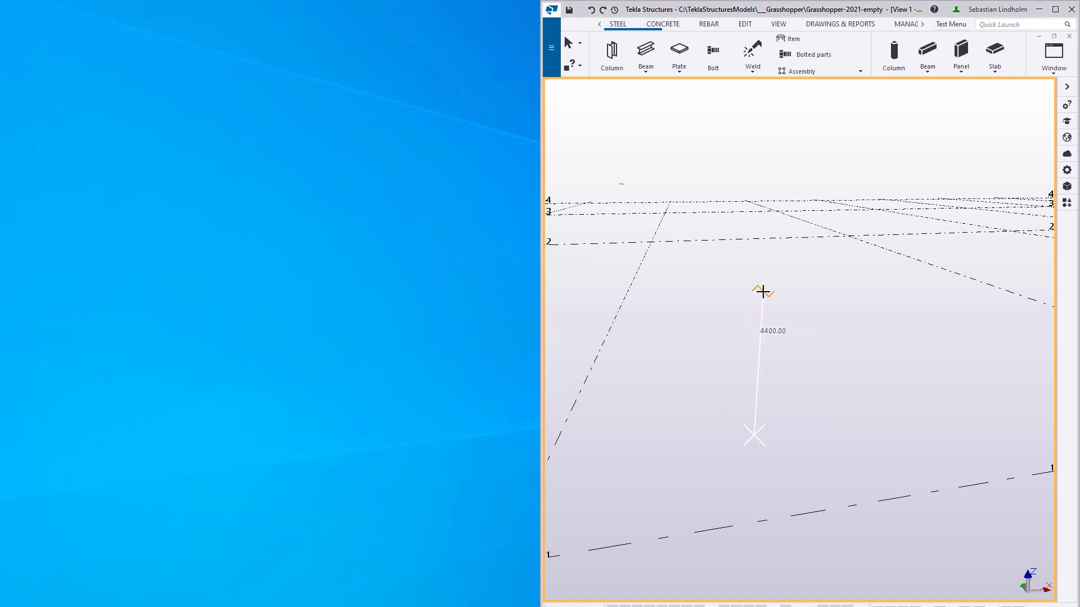
{"action": "left_click", "coordinate": [761, 289]}
- Add a steel Beam component and connect the Tekla Line to its Curve input
{"action": "scroll", "coordinate": [321, 231], "scroll_direction": "up", "scroll_amount": 1}
{"action": "right_click_drag", "start_coordinate": [377, 255], "coordinate": [226, 288]}
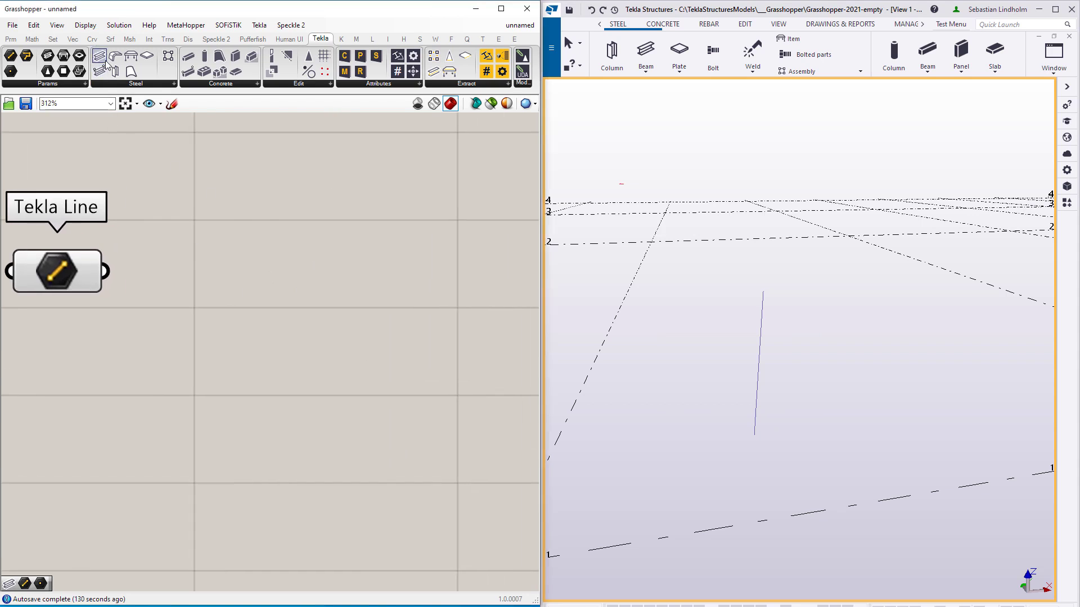
{"action": "left_click_drag", "start_coordinate": [100, 56], "coordinate": [317, 310]}
{"action": "left_click_drag", "start_coordinate": [106, 272], "coordinate": [196, 221]}
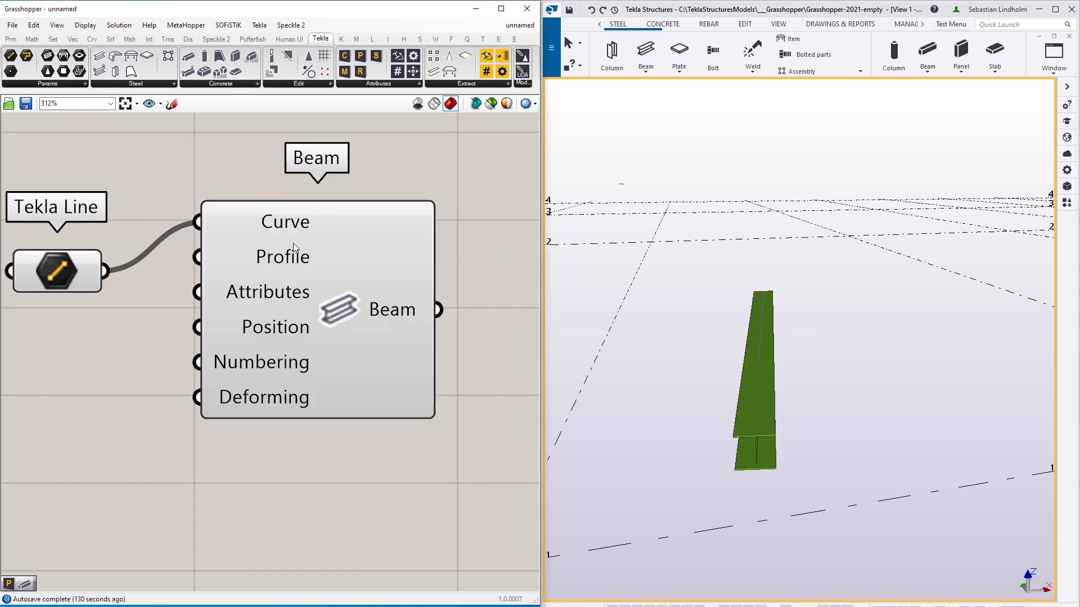
{"action": "left_click_drag", "start_coordinate": [322, 276], "coordinate": [400, 340]}
{"action": "scroll", "coordinate": [752, 461], "scroll_direction": "up", "scroll_amount": 3}
{"action": "middle_click_drag", "start_coordinate": [751, 461], "coordinate": [828, 437]}
{"action": "scroll", "coordinate": [308, 410], "scroll_direction": "down", "scroll_amount": 2}
- Add a Profile component, set it to L100*200*15 from the L profiles, and connect it to the Beam's Profile input
{"action": "right_click_drag", "start_coordinate": [210, 396], "coordinate": [294, 380]}
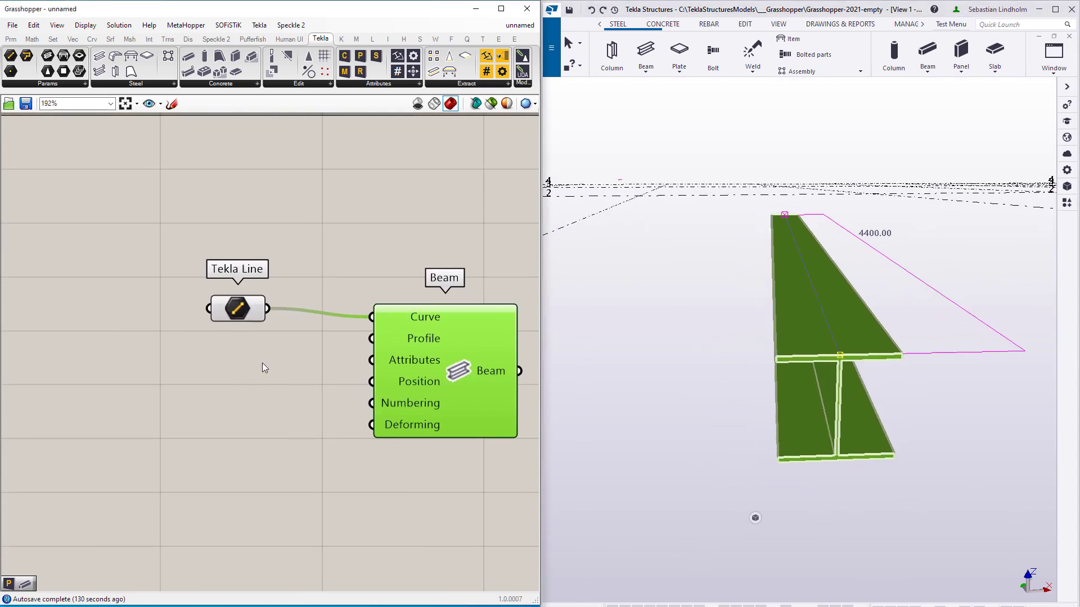
{"action": "left_click_drag", "start_coordinate": [212, 395], "coordinate": [235, 360]}
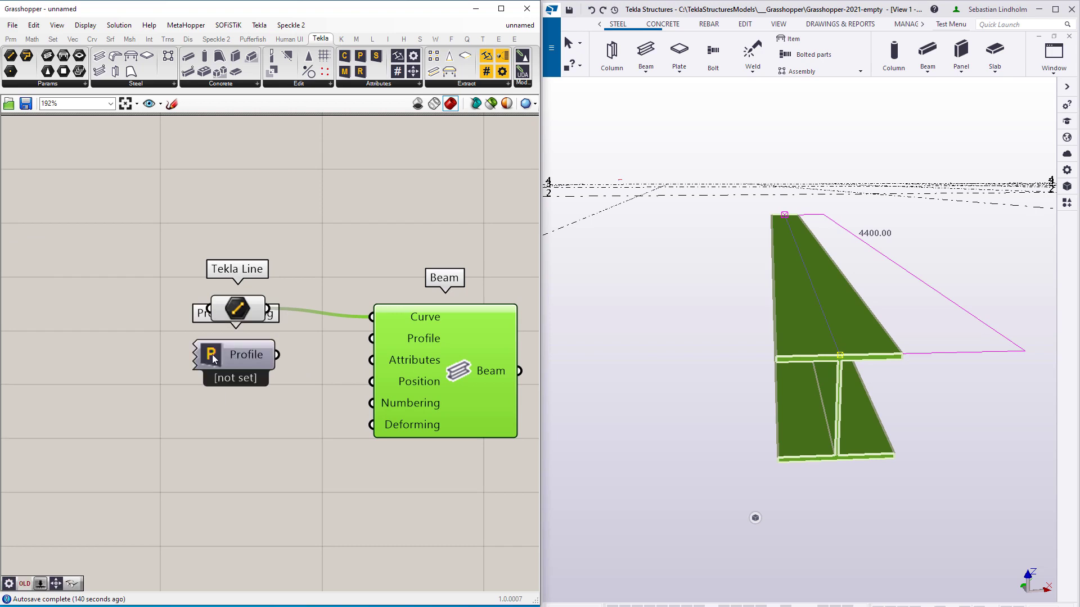
{"action": "double_click", "coordinate": [236, 357]}
{"action": "left_click", "coordinate": [372, 384]}
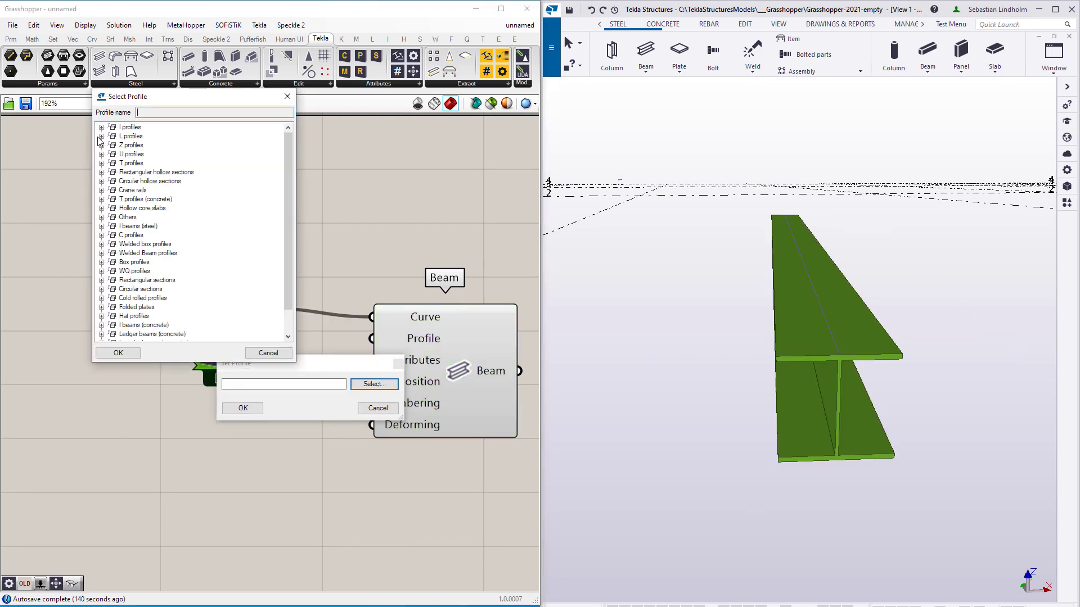
{"action": "left_click", "coordinate": [101, 136]}
{"action": "left_click", "coordinate": [131, 253]}
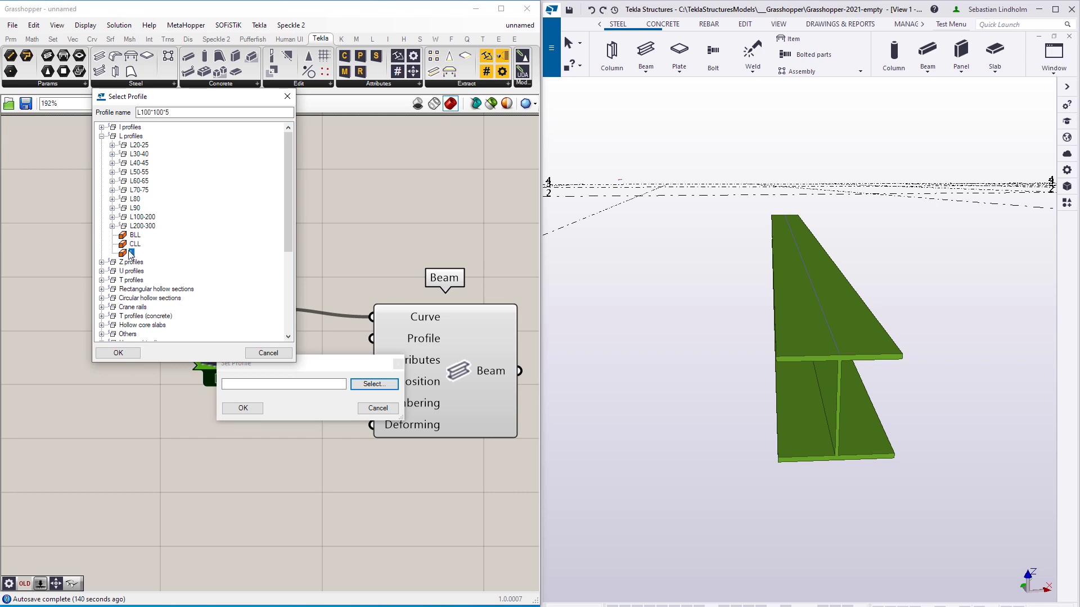
{"action": "left_click", "coordinate": [127, 359]}
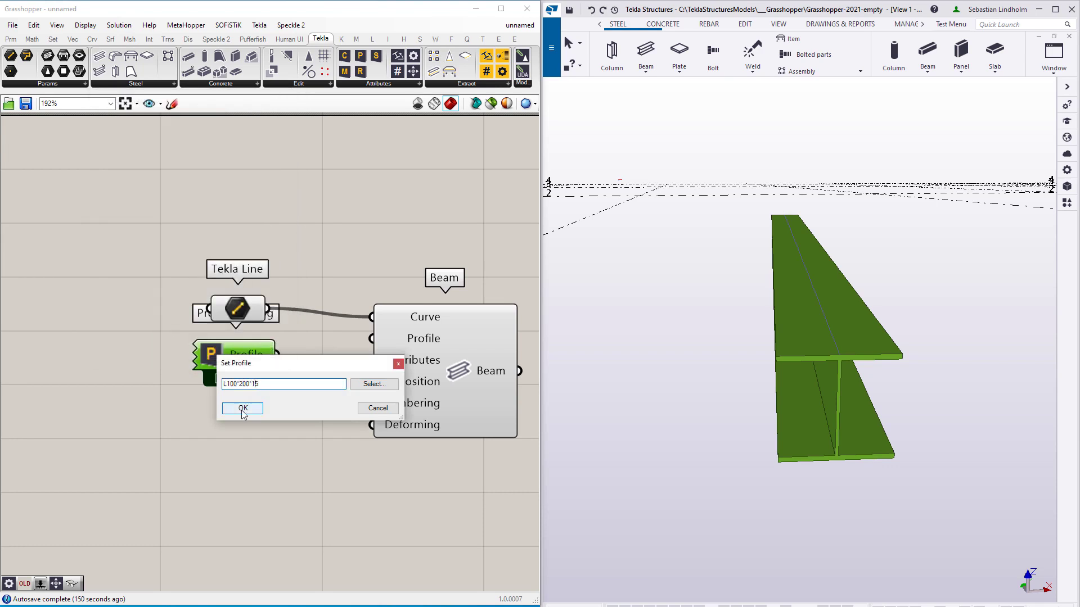
{"action": "left_click", "coordinate": [243, 409]}
{"action": "left_click_drag", "start_coordinate": [276, 356], "coordinate": [371, 338]}
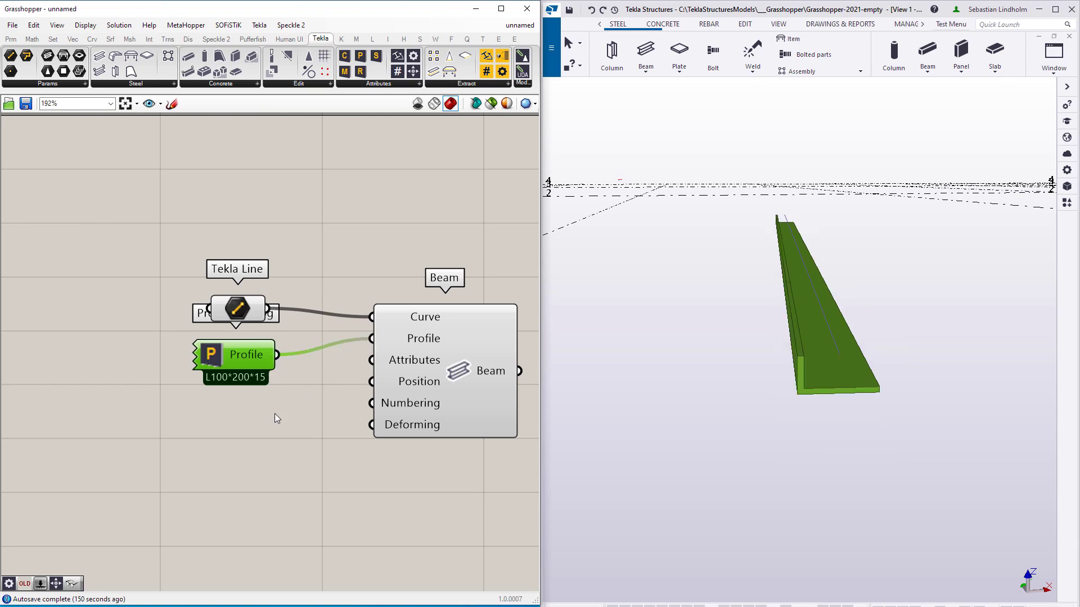
- Add a number slider ranging from 0 to 15, connect it to the Beam's Attributes input, and set it to 2
{"action": "scroll", "coordinate": [275, 404], "scroll_direction": "up", "scroll_amount": 3}
{"action": "double_click", "coordinate": [262, 349]}
{"action": "type", "text": "0<15"}
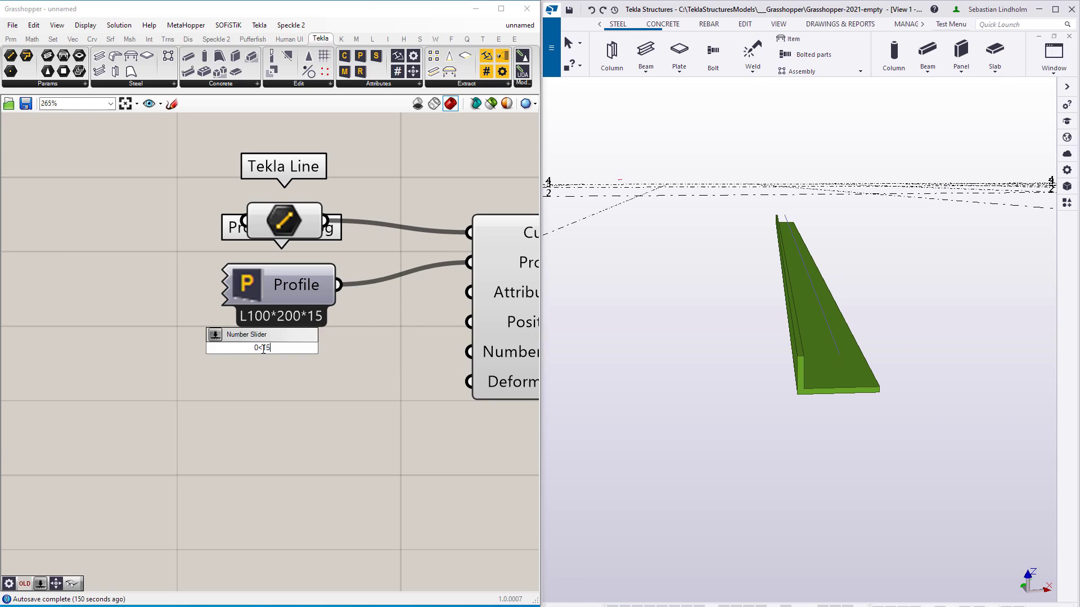
{"action": "key", "text": "Return"}
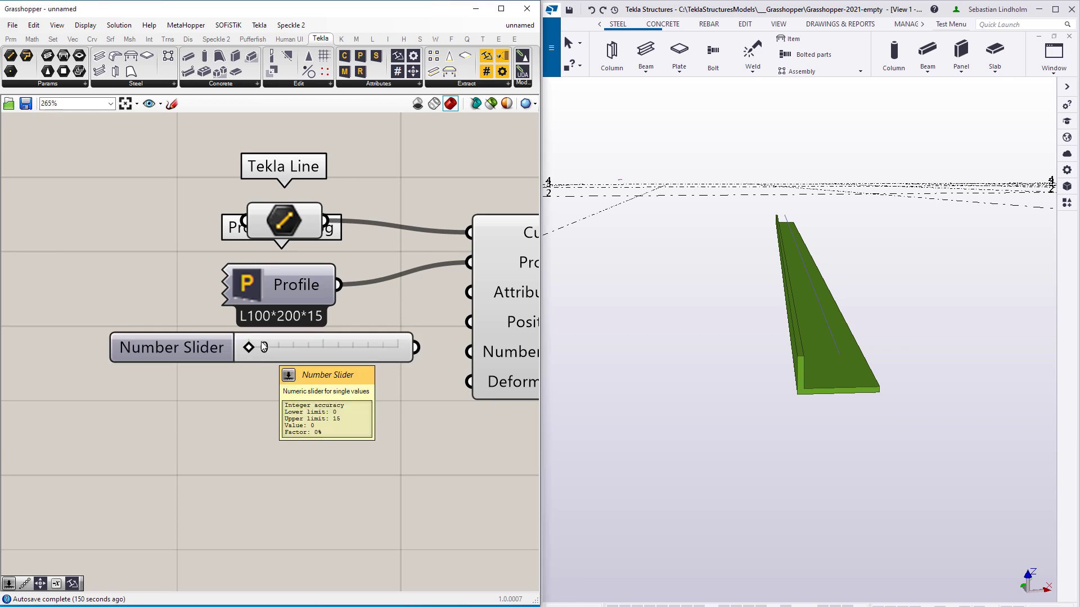
{"action": "left_click_drag", "start_coordinate": [440, 320], "coordinate": [470, 292]}
{"action": "left_click_drag", "start_coordinate": [372, 342], "coordinate": [214, 351]}
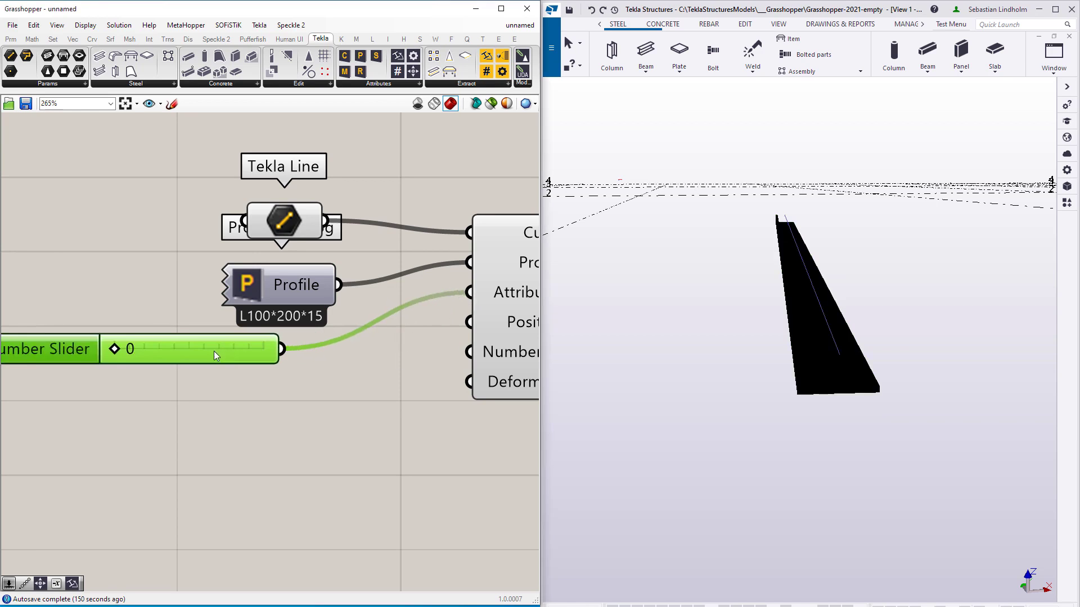
{"action": "left_click_drag", "start_coordinate": [109, 347], "coordinate": [129, 351]}
- Add a Position component and connect it to the Beam's Position input
{"action": "scroll", "coordinate": [332, 363], "scroll_direction": "down", "scroll_amount": 2}
{"action": "right_click_drag", "start_coordinate": [332, 362], "coordinate": [210, 385]}
{"action": "double_click", "coordinate": [211, 385]}
{"action": "type", "text": "posi"}
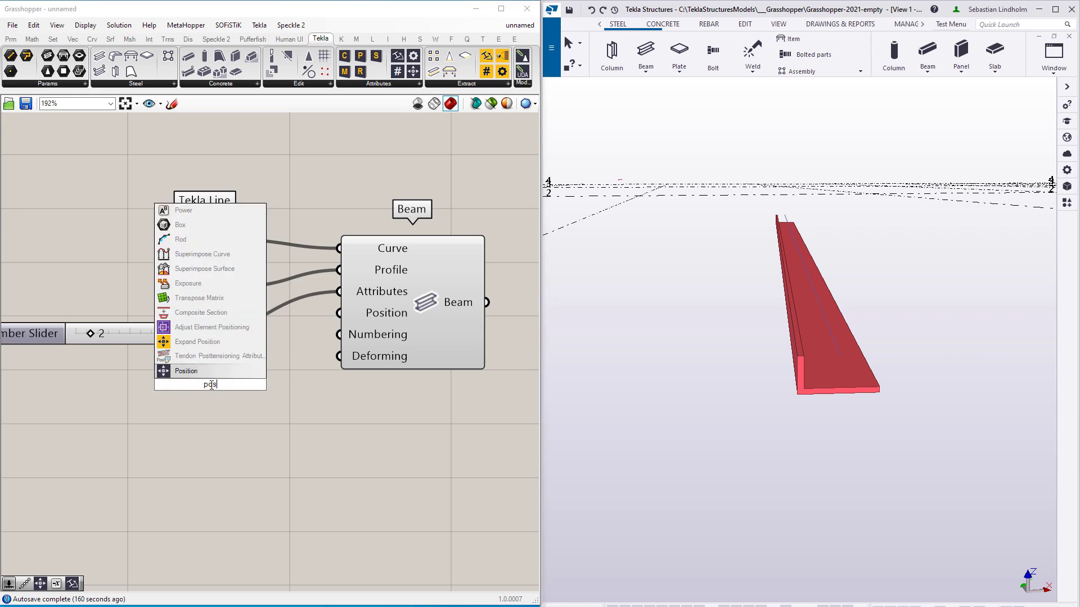
{"action": "left_click", "coordinate": [201, 372]}
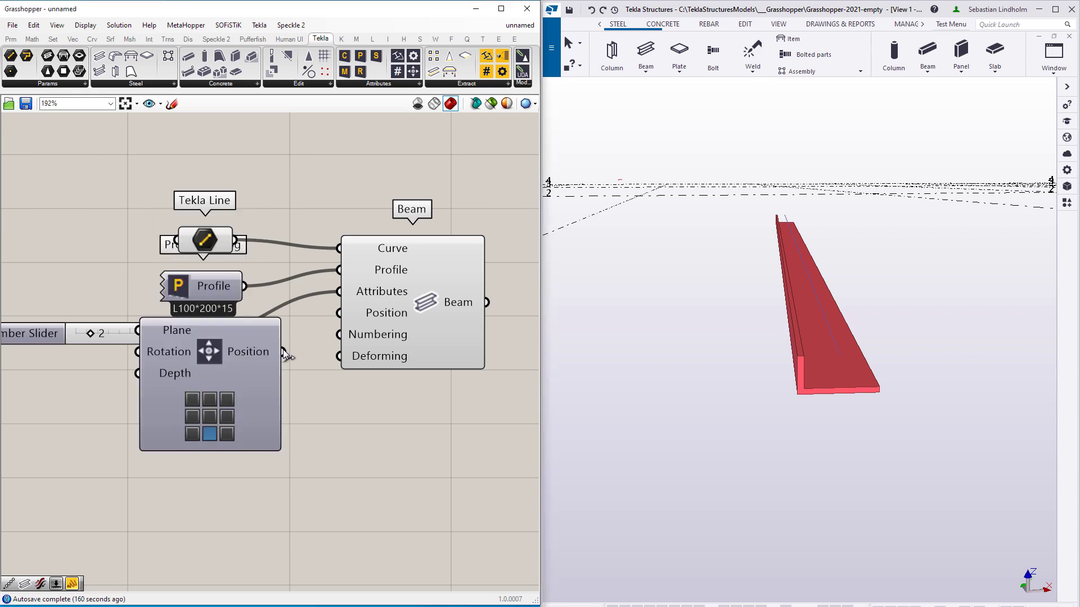
{"action": "left_click_drag", "start_coordinate": [282, 352], "coordinate": [333, 318]}
- Choose the upper-right cell of the Position component's grid and move the component below the number slider
{"action": "left_click", "coordinate": [227, 399]}
{"action": "left_click_drag", "start_coordinate": [216, 387], "coordinate": [120, 435]}
{"action": "right_click_drag", "start_coordinate": [368, 415], "coordinate": [257, 431]}
{"action": "scroll", "coordinate": [256, 430], "scroll_direction": "down", "scroll_amount": 2}
- Duplicate the Beam component with its input connections and place the copy directly below the original
{"action": "left_click_drag", "start_coordinate": [289, 359], "coordinate": [329, 361]}
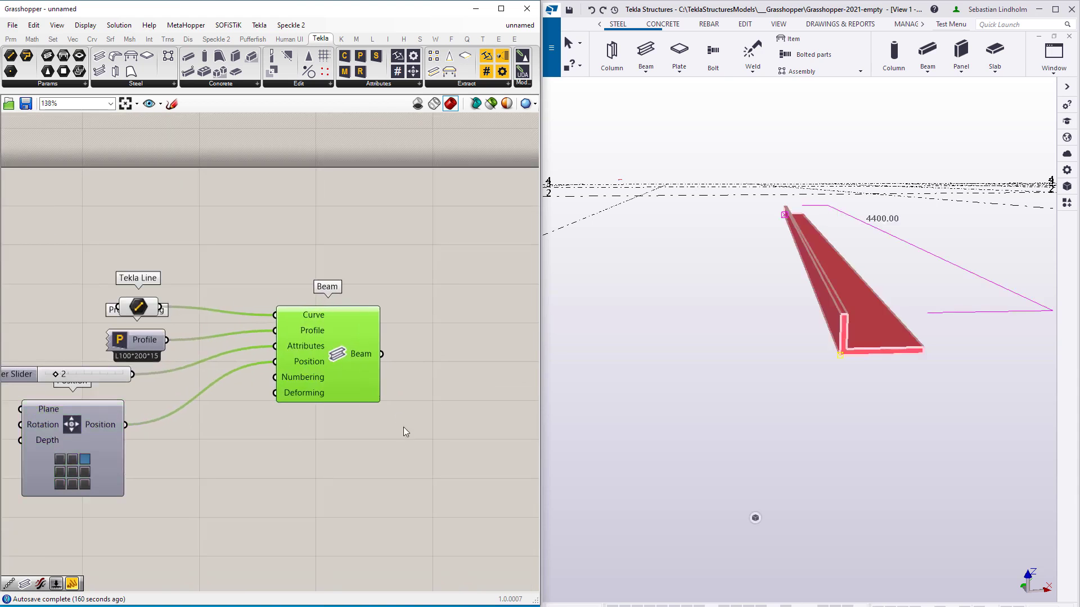
{"action": "right_click_drag", "start_coordinate": [385, 424], "coordinate": [349, 416]}
{"action": "key", "text": "ctrl+c"}
{"action": "key", "text": "ctrl+v"}
{"action": "left_click_drag", "start_coordinate": [302, 333], "coordinate": [292, 432]}
{"action": "right_click_drag", "start_coordinate": [363, 435], "coordinate": [414, 373]}
{"action": "right_click_drag", "start_coordinate": [344, 389], "coordinate": [376, 342]}
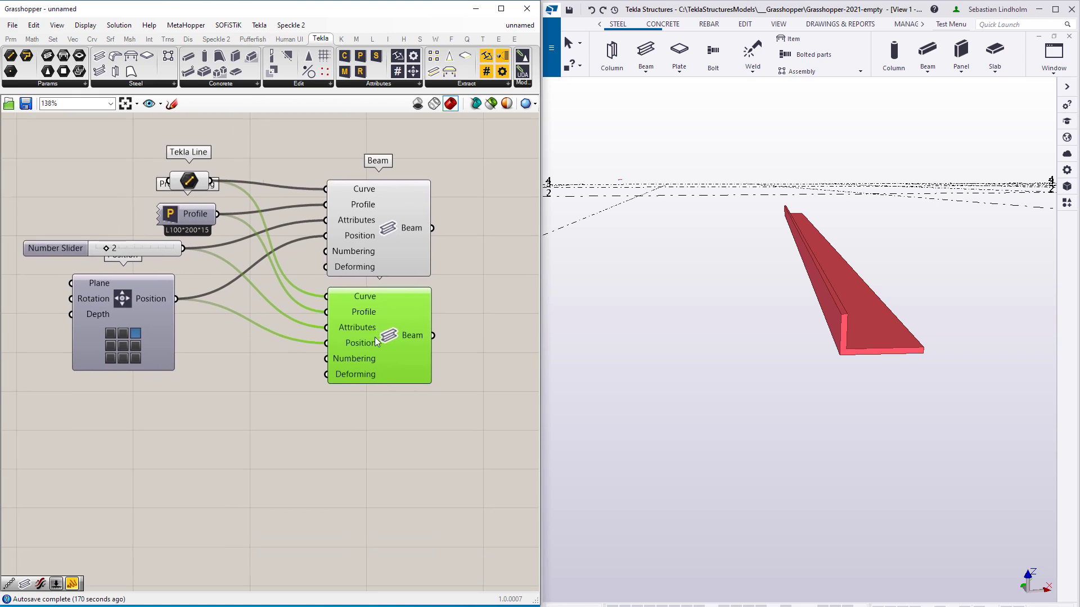
{"action": "scroll", "coordinate": [874, 305], "scroll_direction": "up", "scroll_amount": 5}
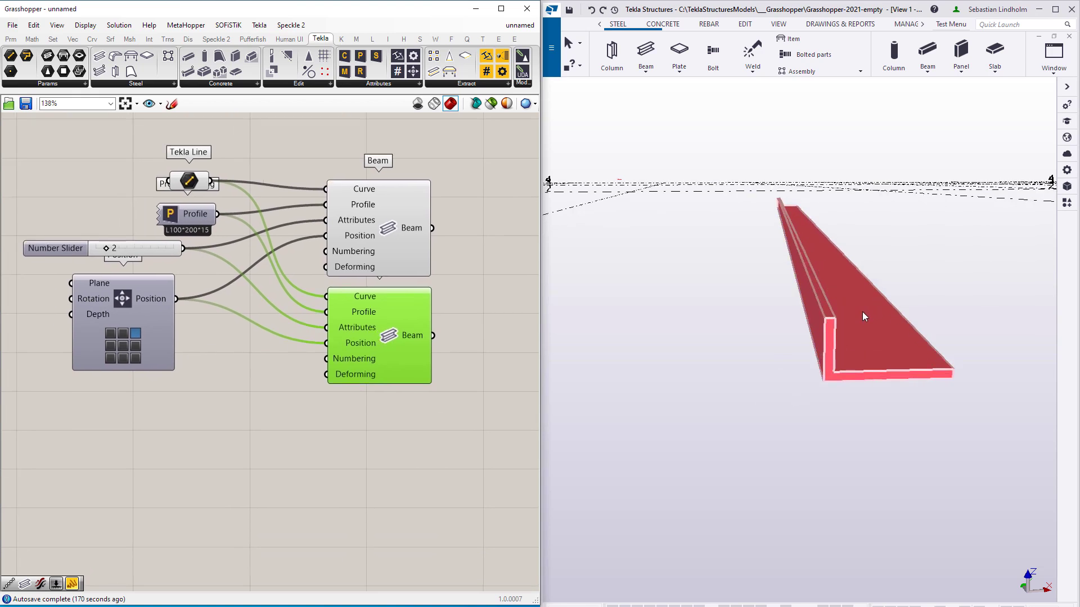
- Duplicate the Position component, connect the copy to the second Beam's Position input, and choose its upper-left grid cell
{"action": "right_click_drag", "start_coordinate": [301, 415], "coordinate": [374, 404]}
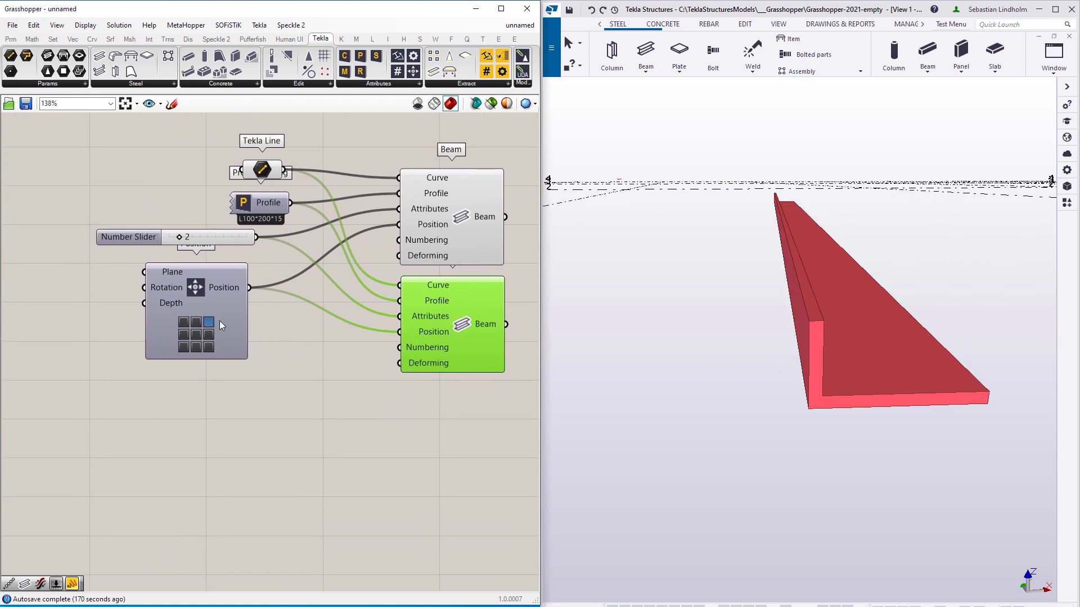
{"action": "left_click", "coordinate": [217, 319]}
{"action": "key", "text": "ctrl+c"}
{"action": "key", "text": "ctrl+v"}
{"action": "left_click_drag", "start_coordinate": [218, 310], "coordinate": [398, 332]}
{"action": "left_click", "coordinate": [173, 447]}
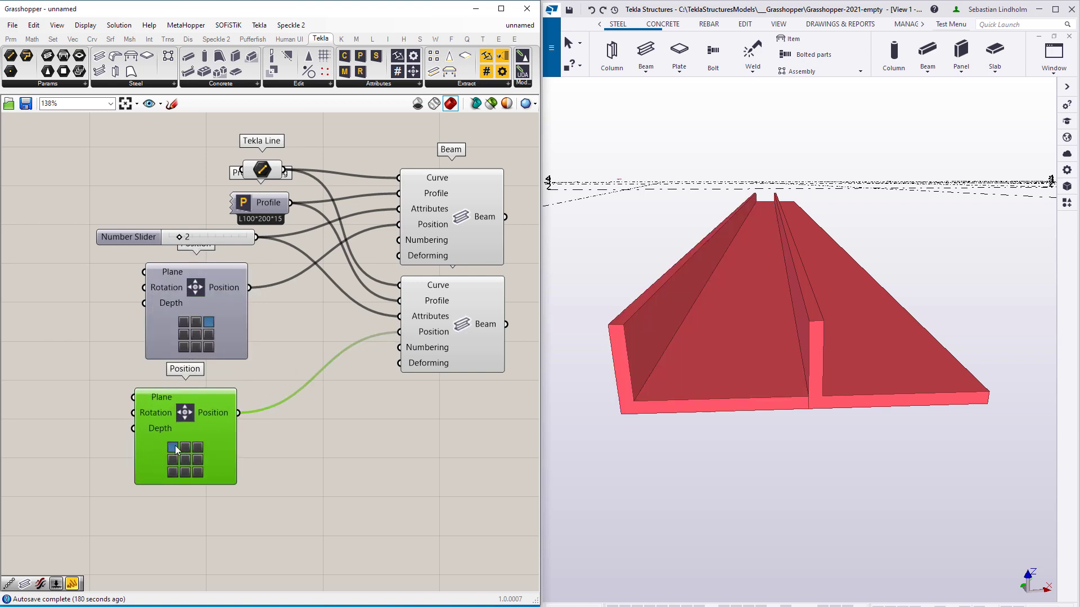
- Add a Flip Curve component and route the Tekla Line through it into the first Beam's Curve input
{"action": "middle_click_drag", "start_coordinate": [779, 336], "coordinate": [791, 401]}
{"action": "scroll", "coordinate": [793, 401], "scroll_direction": "down", "scroll_amount": 2}
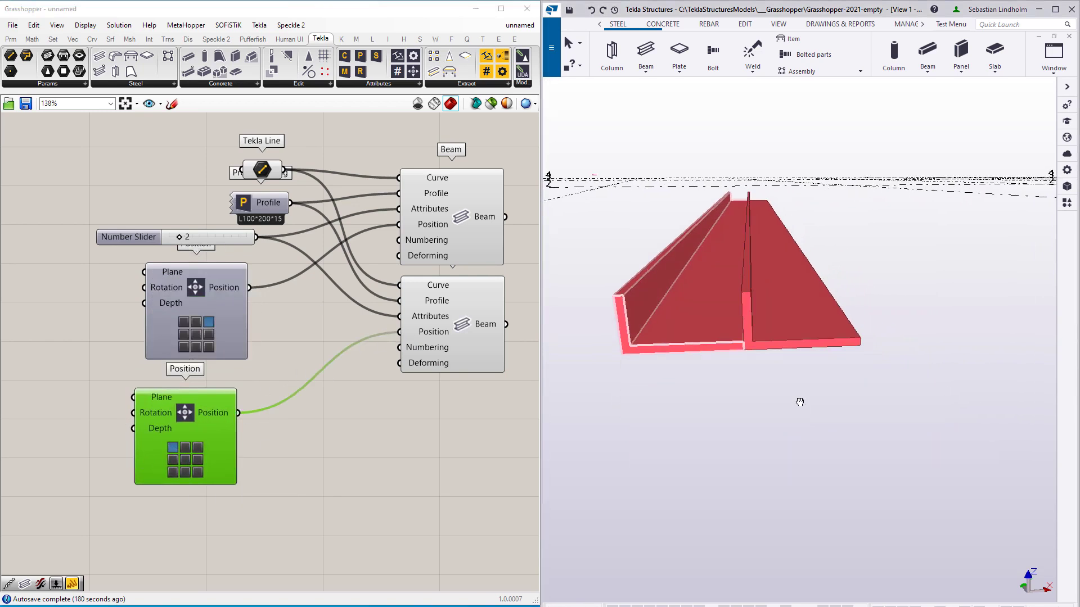
{"action": "mouse_move", "coordinate": [764, 336]}
{"action": "middle_mouse_down"}
{"action": "mouse_move", "coordinate": [801, 363]}
{"action": "mouse_move", "coordinate": [759, 321]}
{"action": "middle_mouse_up"}
{"action": "key", "text": "v"}
{"action": "left_click", "coordinate": [780, 376]}
{"action": "right_click_drag", "start_coordinate": [398, 251], "coordinate": [356, 392]}
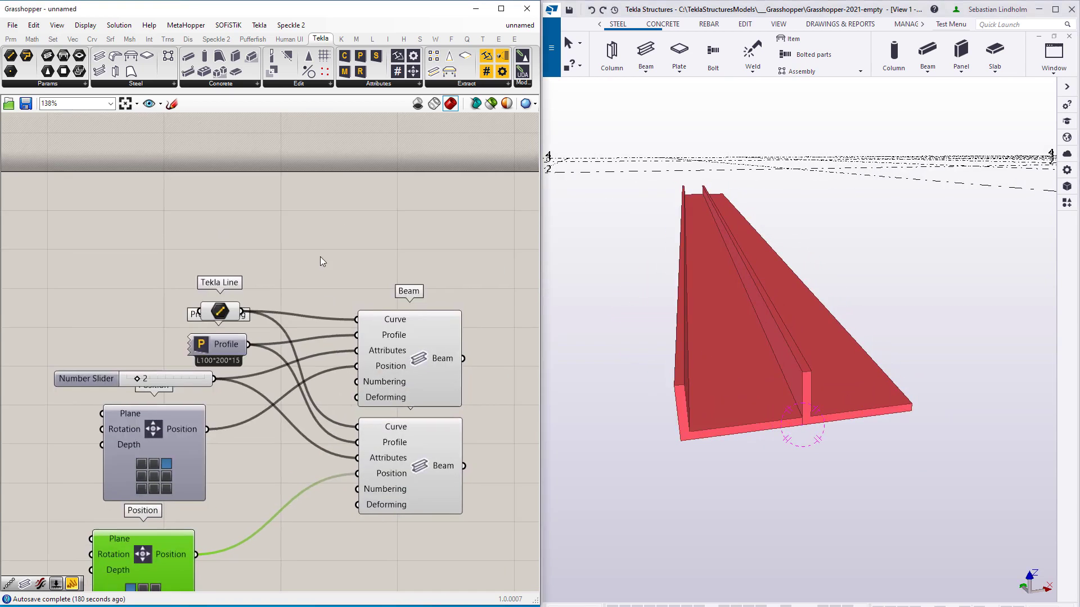
{"action": "left_click", "coordinate": [320, 238]}
{"action": "double_click", "coordinate": [320, 237]}
{"action": "type", "text": "flip"}
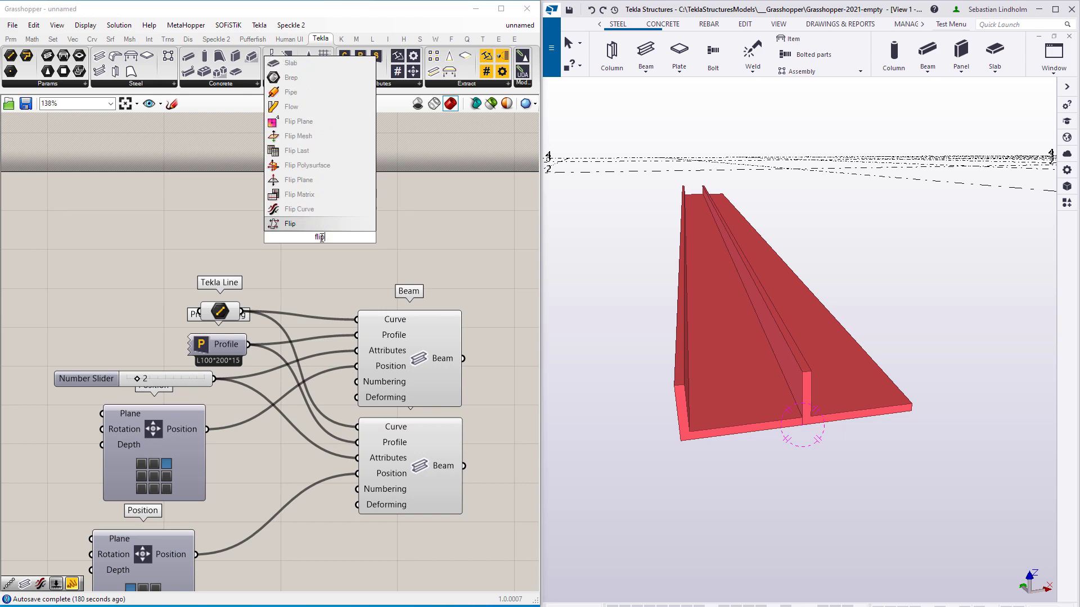
{"action": "left_click", "coordinate": [307, 212]}
{"action": "left_click_drag", "start_coordinate": [243, 311], "coordinate": [295, 227]}
{"action": "left_click_drag", "start_coordinate": [363, 230], "coordinate": [358, 318]}
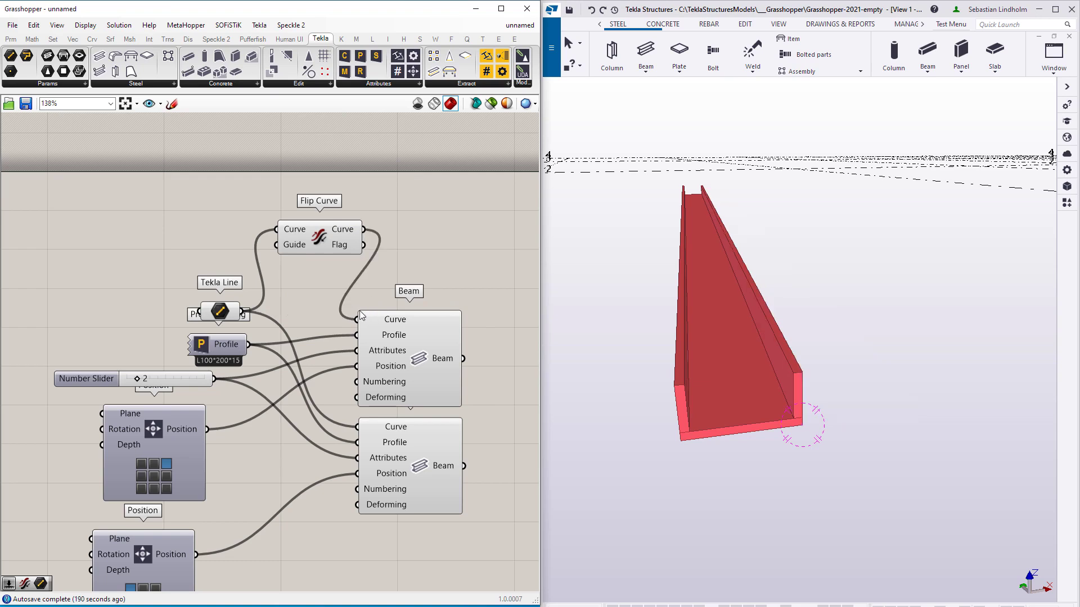
- Choose the upper-right grid cell in the second Position component and rearrange the Beam and Flip Curve components
{"action": "right_click_drag", "start_coordinate": [308, 335], "coordinate": [291, 188]}
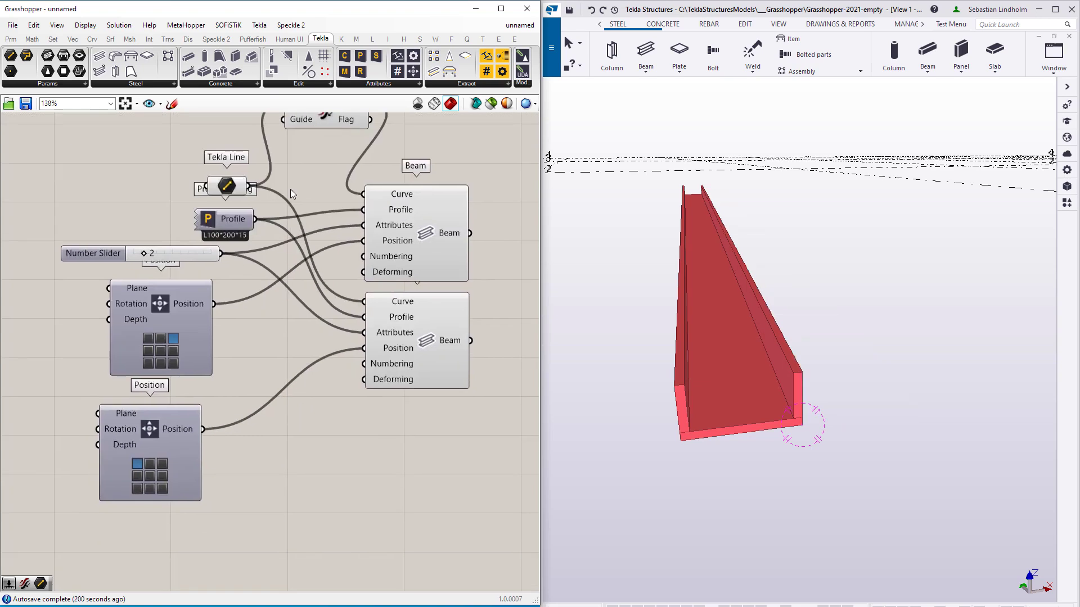
{"action": "left_click", "coordinate": [162, 464]}
{"action": "right_click_drag", "start_coordinate": [321, 312], "coordinate": [262, 355]}
{"action": "left_click_drag", "start_coordinate": [443, 469], "coordinate": [328, 254]}
{"action": "left_click_drag", "start_coordinate": [328, 254], "coordinate": [418, 303]}
{"action": "left_click_drag", "start_coordinate": [267, 156], "coordinate": [324, 234]}
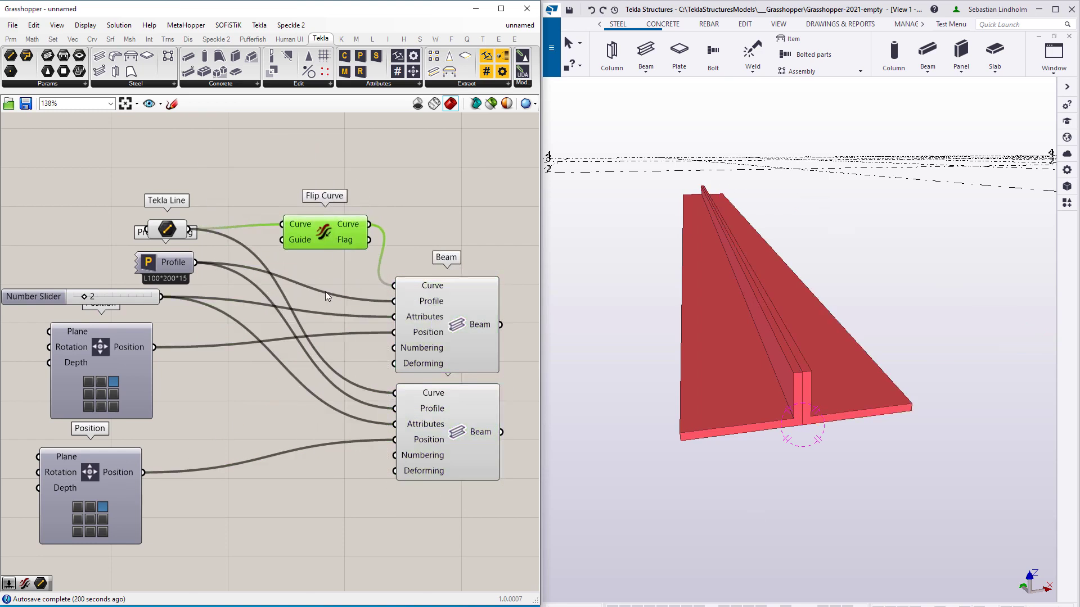
{"action": "right_click_drag", "start_coordinate": [325, 292], "coordinate": [286, 263]}
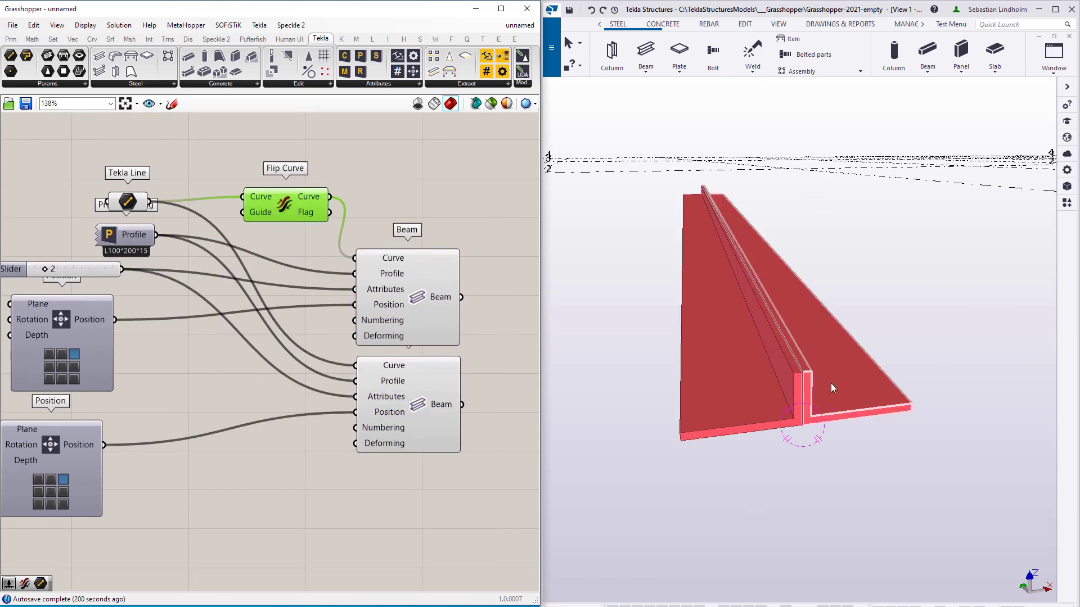
- Line up the second Position component beneath the first and move the Attributes number slider clear above them
{"action": "right_click_drag", "start_coordinate": [138, 368], "coordinate": [270, 344]}
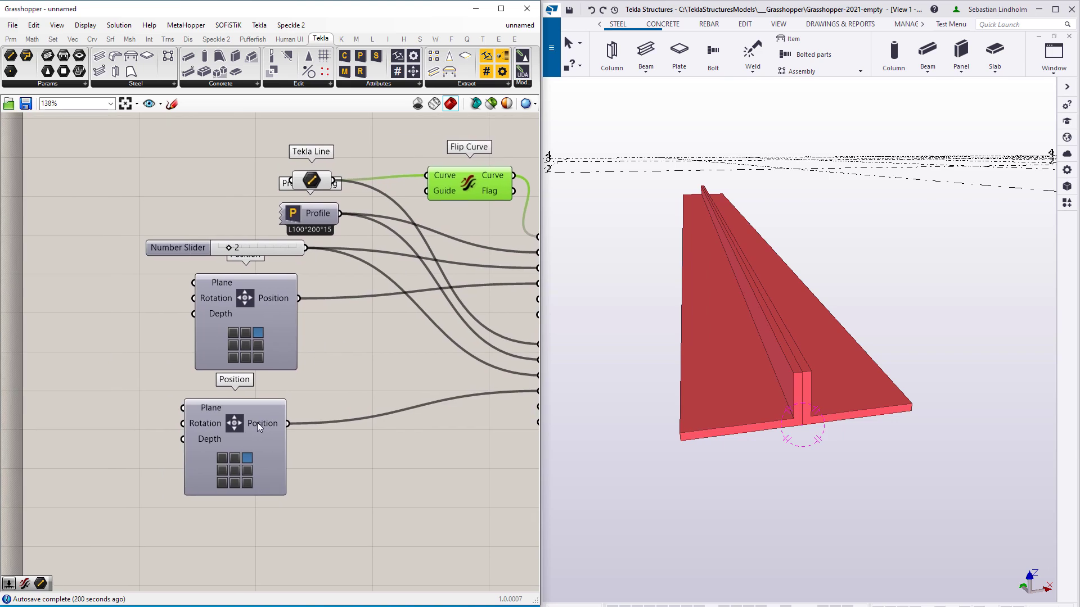
{"action": "left_click", "coordinate": [222, 428]}
{"action": "right_click_drag", "start_coordinate": [88, 345], "coordinate": [241, 348]}
{"action": "left_click_drag", "start_coordinate": [271, 248], "coordinate": [174, 230]}
- Add an integer number slider ranging from 0 to 150 and connect it to the Plane input of both Position components
{"action": "double_click", "coordinate": [181, 312]}
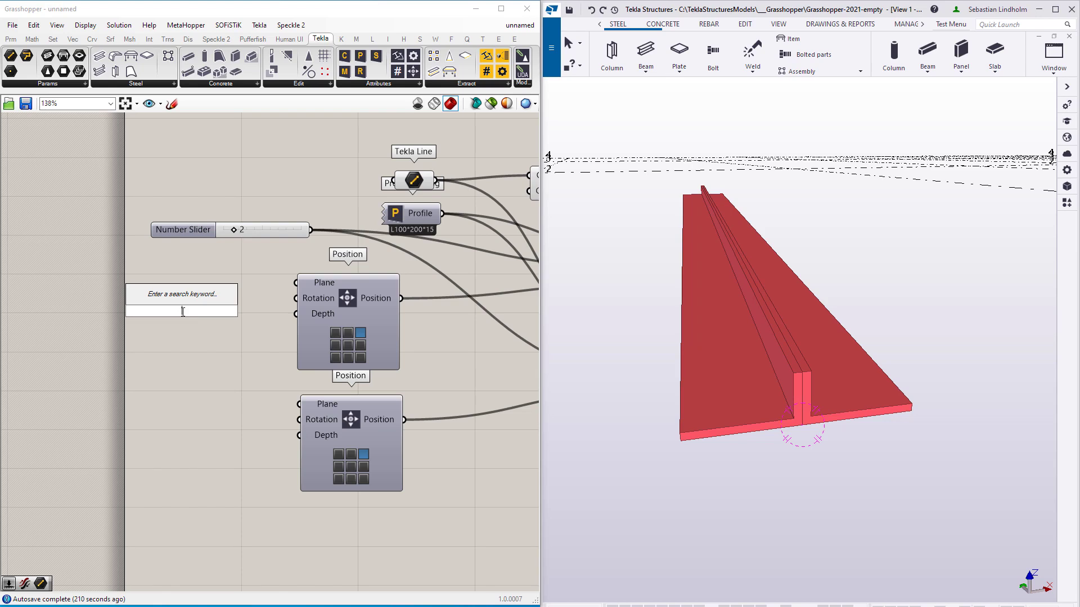
{"action": "type", "text": "0<1"}
{"action": "key", "text": "Return"}
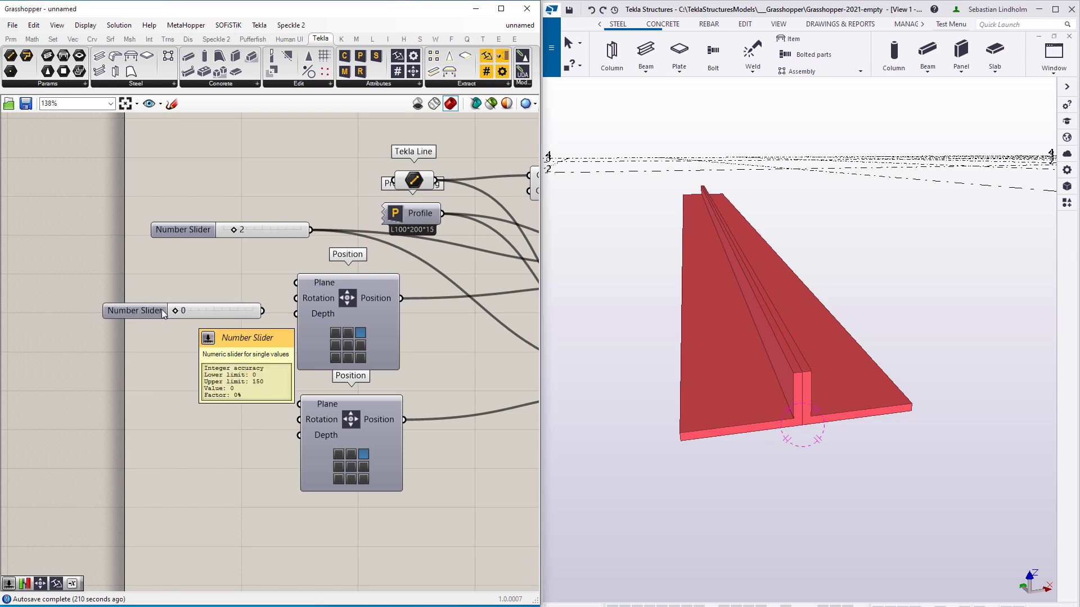
{"action": "left_click_drag", "start_coordinate": [280, 281], "coordinate": [300, 405]}
{"action": "right_click_drag", "start_coordinate": [258, 382], "coordinate": [291, 344]}
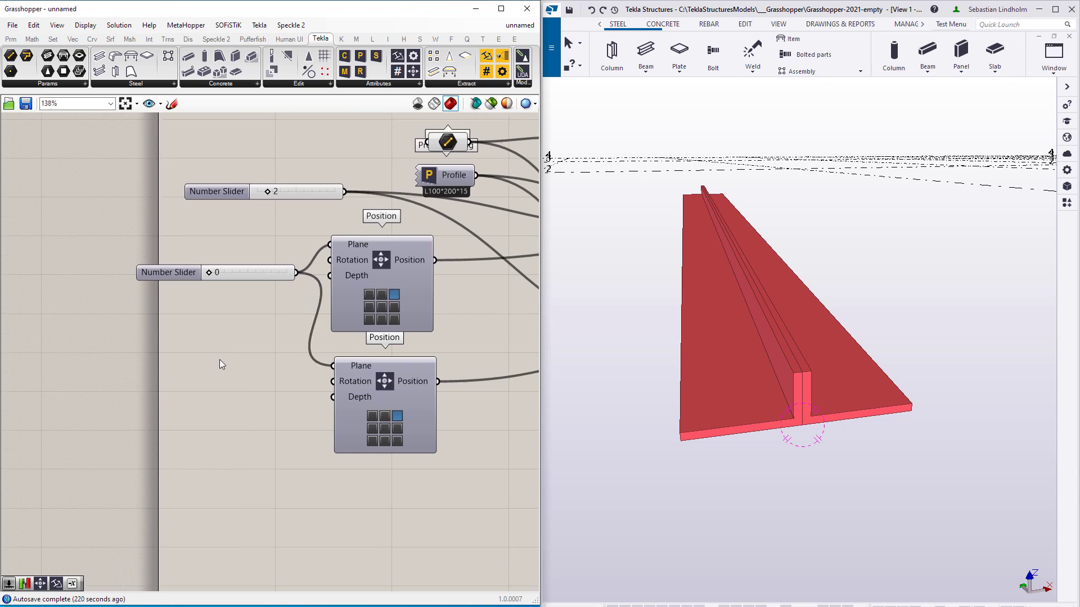
- Add another number slider starting at 0, connect it to both Position components' Rotation inputs, and place it below the Plane slider
{"action": "double_click", "coordinate": [211, 390]}
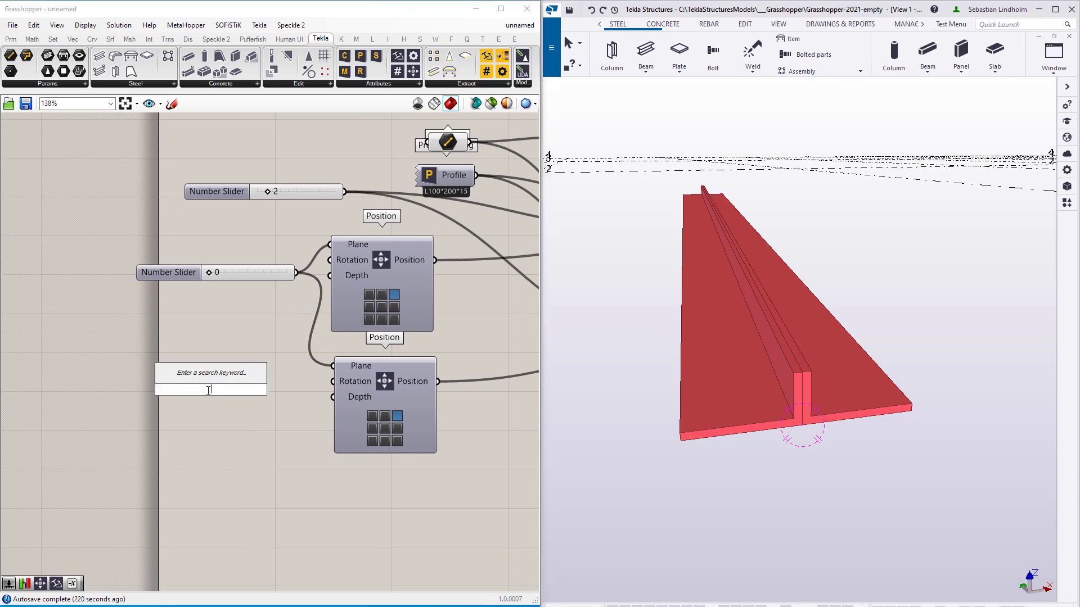
{"action": "type", "text": "0<36"}
{"action": "key", "text": "Return"}
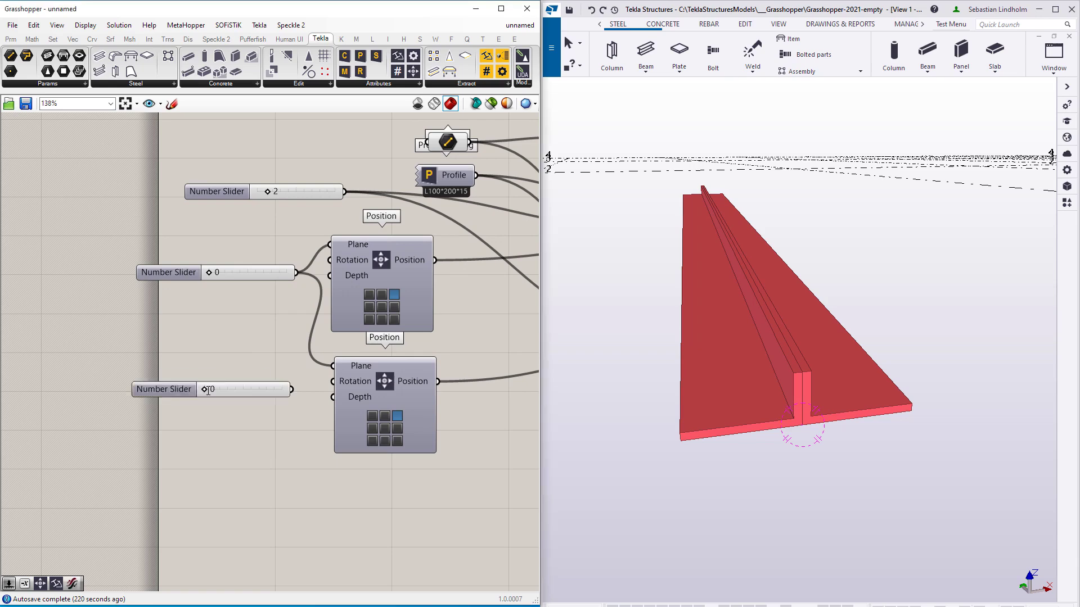
{"action": "left_click_drag", "start_coordinate": [293, 392], "coordinate": [326, 379]}
{"action": "right_click", "coordinate": [328, 264]}
{"action": "left_click", "coordinate": [256, 385]}
{"action": "left_click_drag", "start_coordinate": [256, 383], "coordinate": [222, 344]}
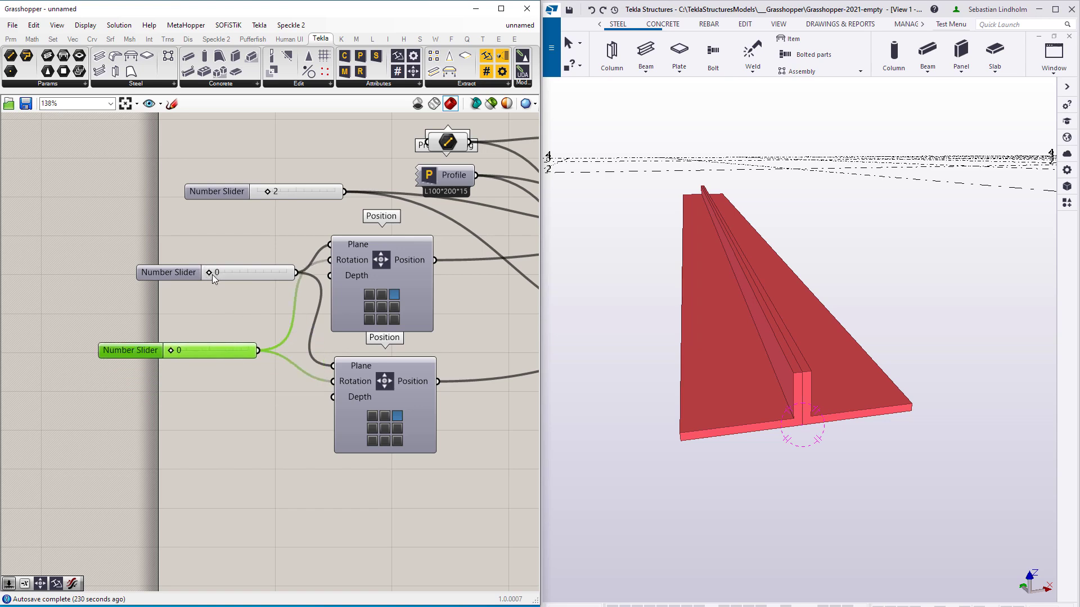
- Set the Plane slider to 27 and the Rotation slider to 21
{"action": "left_click_drag", "start_coordinate": [212, 271], "coordinate": [226, 270]}
{"action": "left_click_drag", "start_coordinate": [169, 350], "coordinate": [176, 347]}
{"action": "right_click_drag", "start_coordinate": [220, 355], "coordinate": [162, 329]}
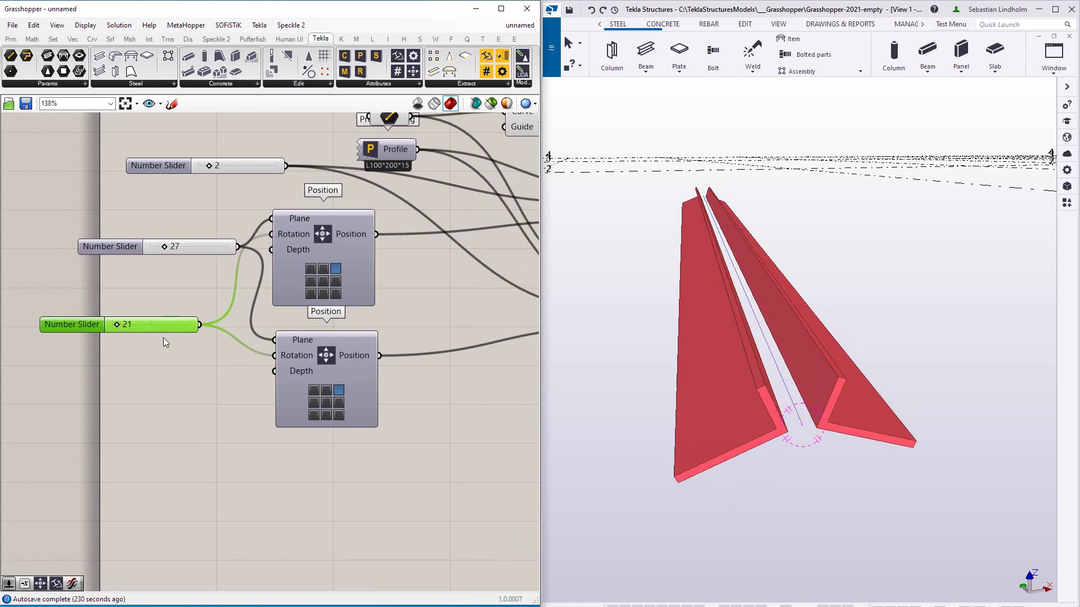
- Route the Rotation slider through a new Negative component into the second Position's Rotation input, and set the slider to 0
{"action": "double_click", "coordinate": [155, 383]}
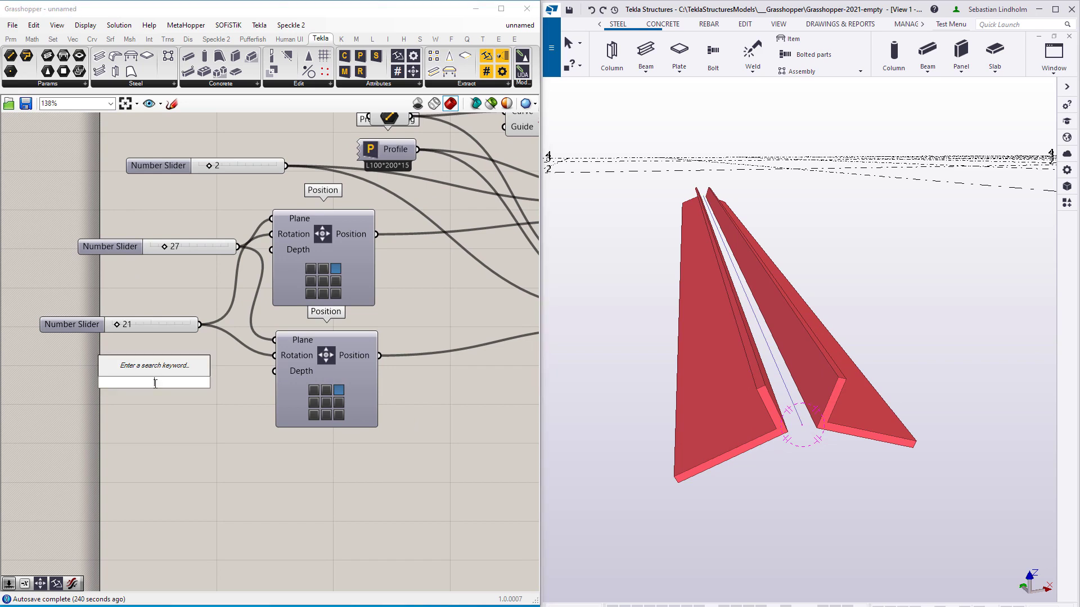
{"action": "type", "text": "neg"}
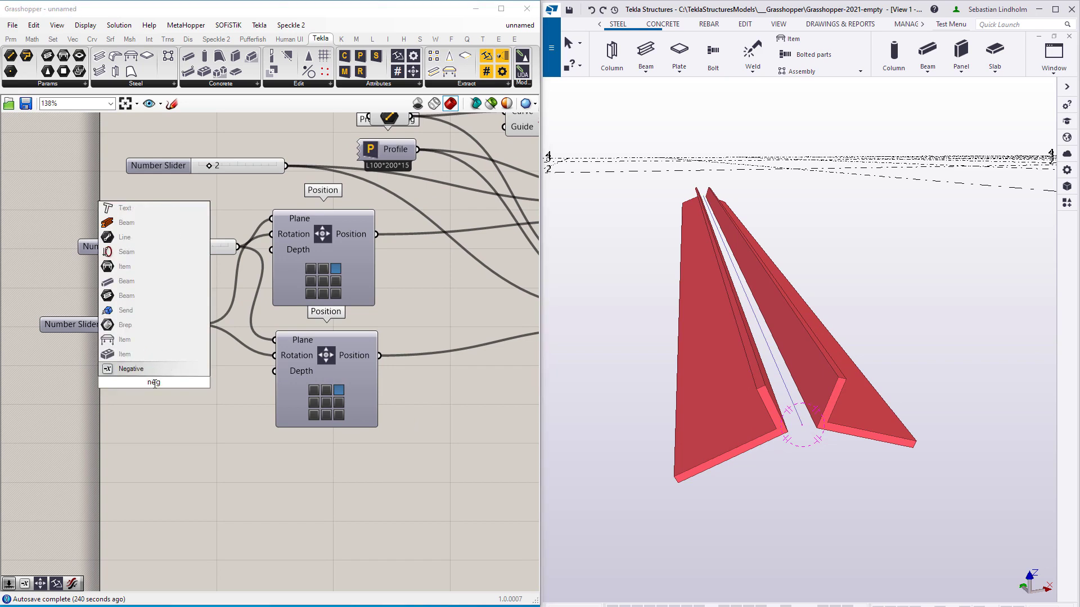
{"action": "left_click", "coordinate": [153, 369]}
{"action": "left_click_drag", "start_coordinate": [200, 325], "coordinate": [111, 381]}
{"action": "left_click_drag", "start_coordinate": [199, 384], "coordinate": [275, 356]}
{"action": "mouse_move", "coordinate": [119, 326]}
{"action": "left_mouse_down"}
{"action": "mouse_move", "coordinate": [110, 326]}
{"action": "mouse_move", "coordinate": [135, 323]}
{"action": "mouse_move", "coordinate": [98, 328]}
{"action": "left_mouse_up"}
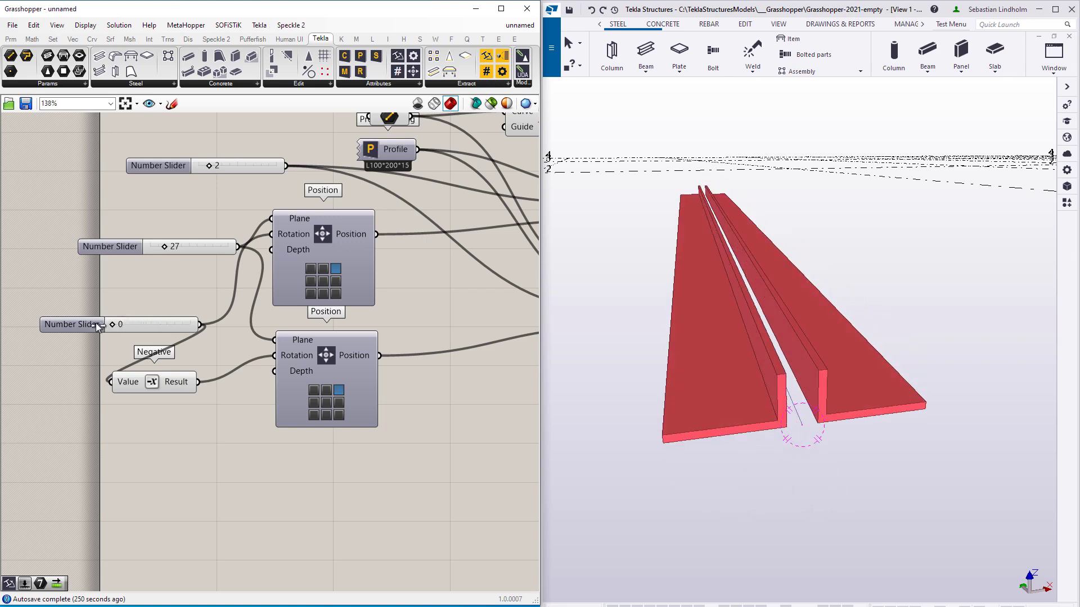
- Move both Position components closer to the Beams and place the Negative component between the Rotation slider and the second Position
{"action": "right_click_drag", "start_coordinate": [316, 273], "coordinate": [228, 376]}
{"action": "scroll", "coordinate": [264, 375], "scroll_direction": "down", "scroll_amount": 3}
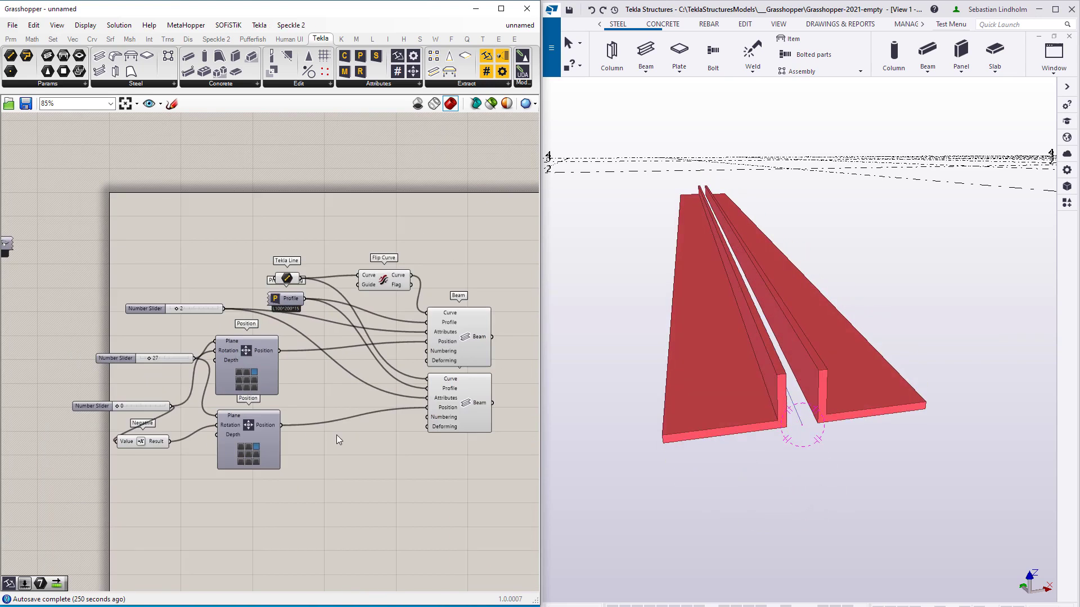
{"action": "left_click_drag", "start_coordinate": [336, 434], "coordinate": [252, 384]}
{"action": "left_click", "coordinate": [254, 380]}
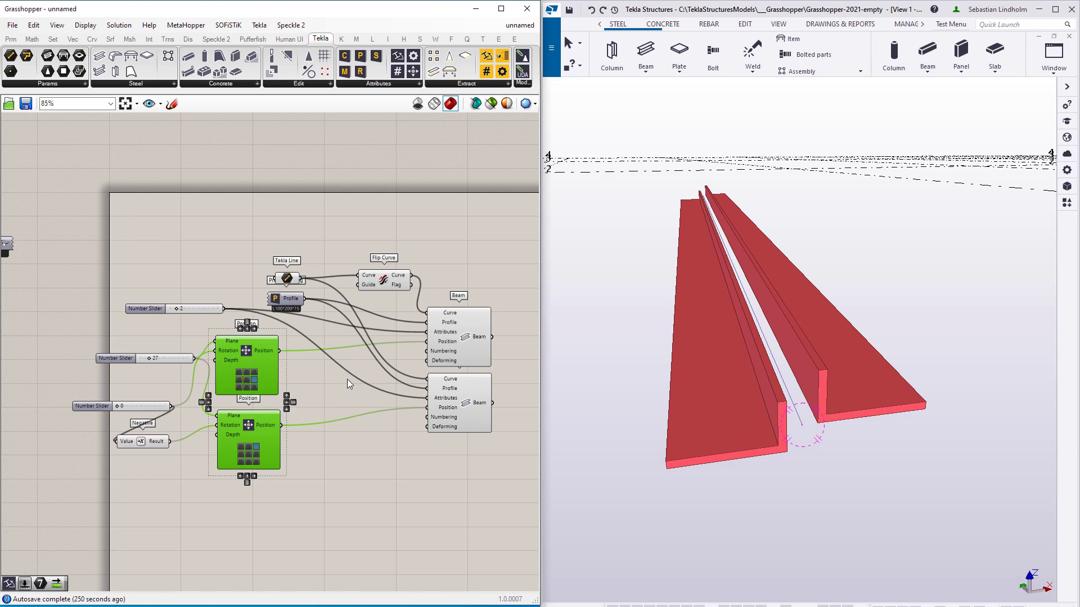
{"action": "left_click", "coordinate": [253, 372]}
{"action": "left_click_drag", "start_coordinate": [255, 349], "coordinate": [345, 349]}
{"action": "left_click_drag", "start_coordinate": [154, 443], "coordinate": [250, 424]}
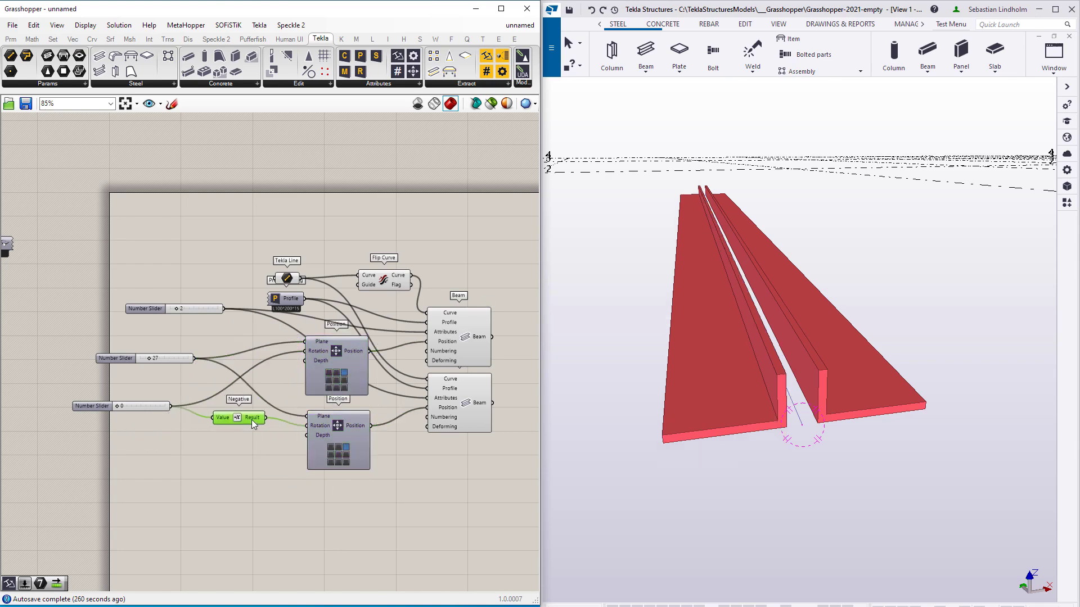
{"action": "left_click", "coordinate": [246, 459]}
- Save the definition over the existing TwinProfile.gh file in the Grasshopper Component Plugin Examples folder
{"action": "right_click_drag", "start_coordinate": [386, 390], "coordinate": [358, 373]}
{"action": "scroll", "coordinate": [359, 373], "scroll_direction": "up", "scroll_amount": 2}
{"action": "scroll", "coordinate": [360, 368], "scroll_direction": "down", "scroll_amount": 2}
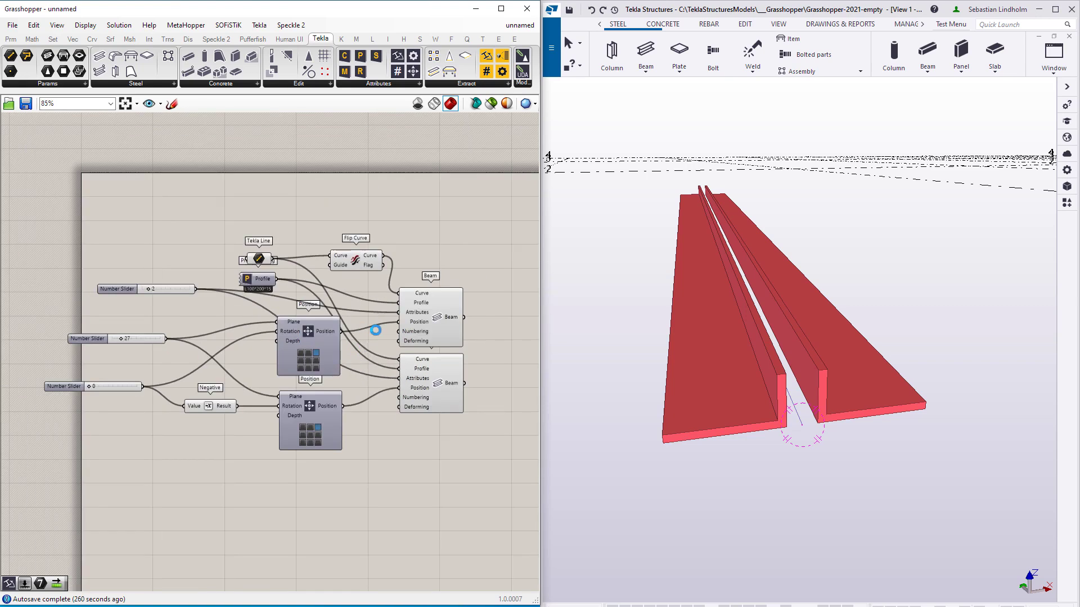
{"action": "key", "text": "ctrl+s"}
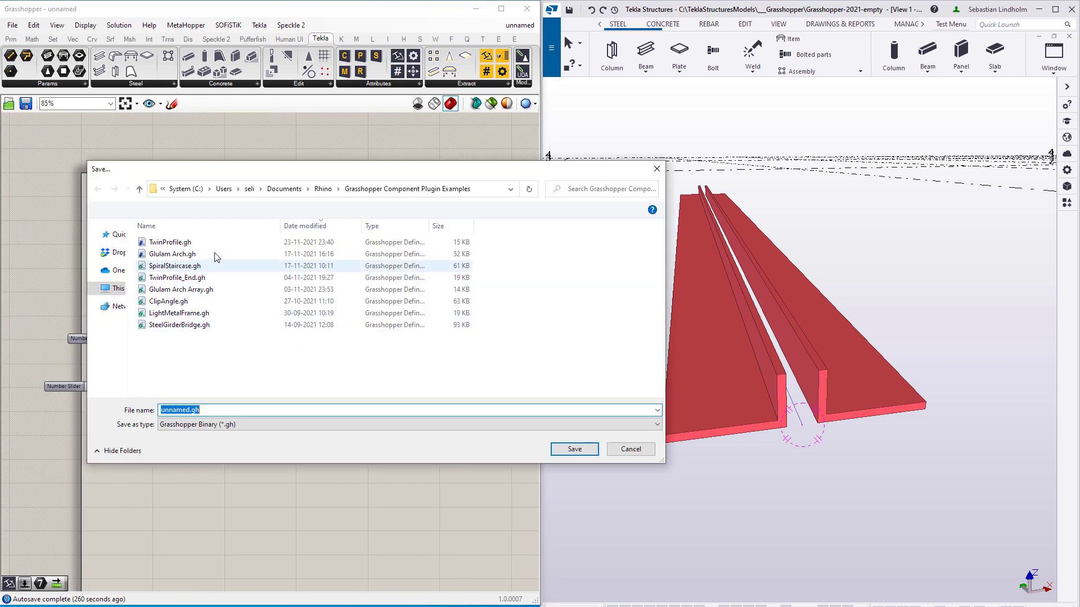
{"action": "left_click", "coordinate": [192, 243]}
{"action": "left_click", "coordinate": [577, 449]}
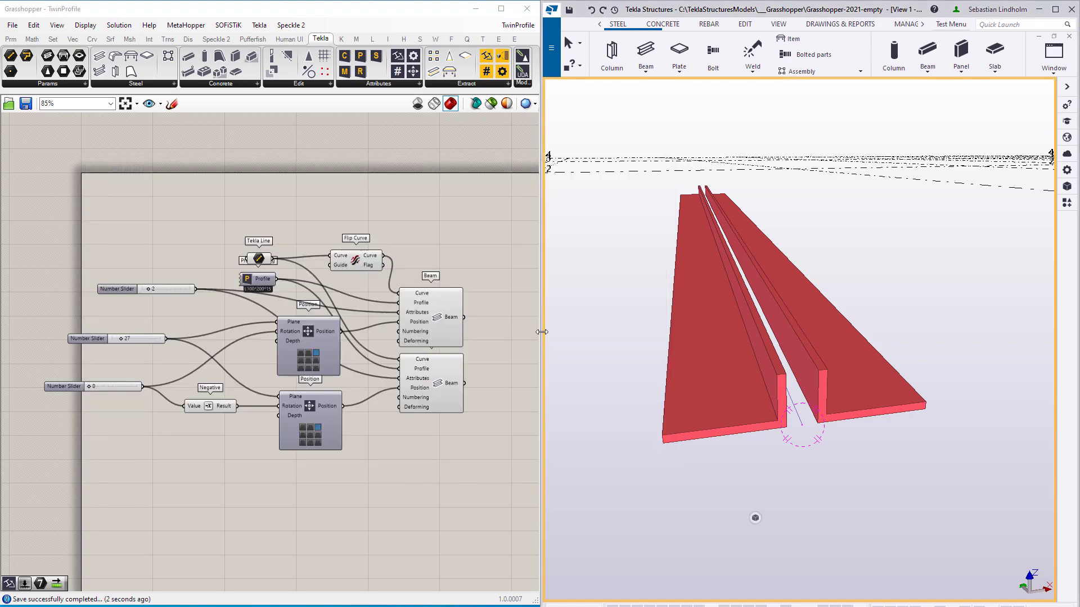
- In Tekla Structures, open the Grasshopper Component's properties from Applications & components and set its definition path to TwinProfile.gh
{"action": "left_click_drag", "start_coordinate": [396, 327], "coordinate": [369, 332]}
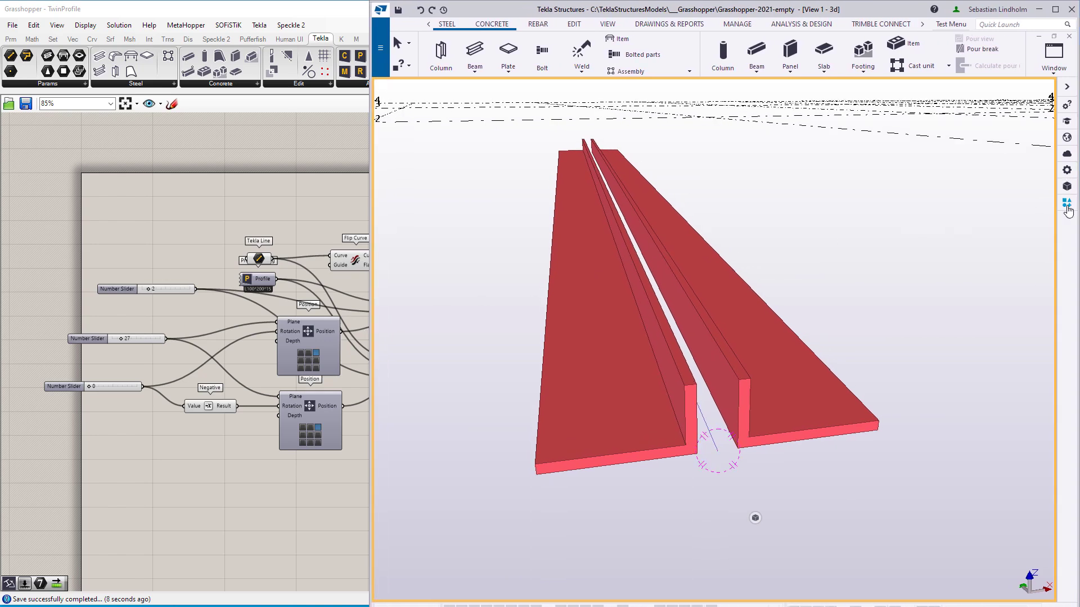
{"action": "left_click", "coordinate": [1067, 203]}
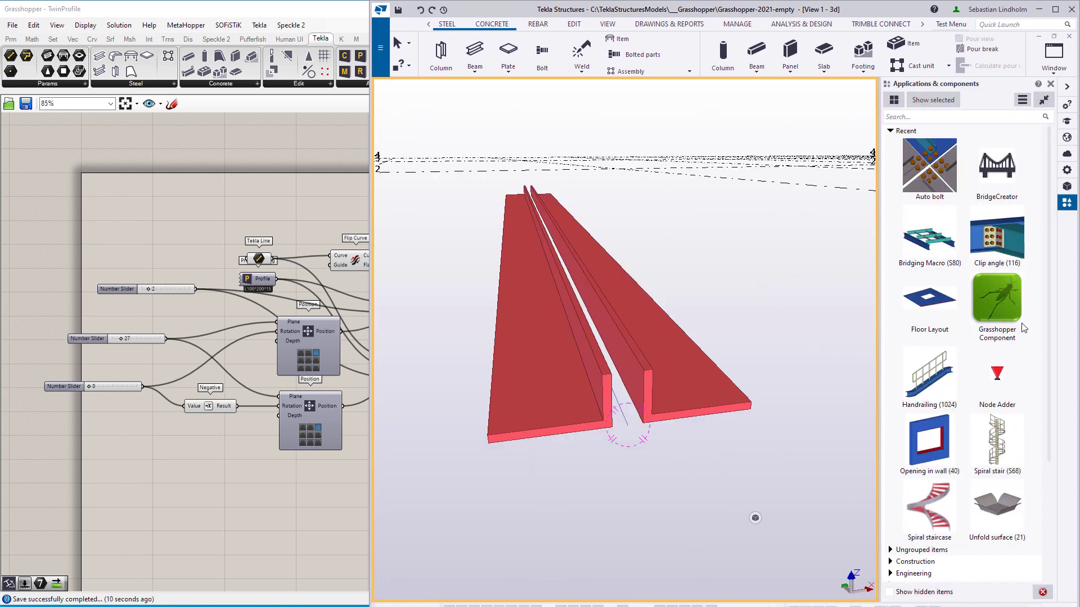
{"action": "left_click", "coordinate": [994, 298]}
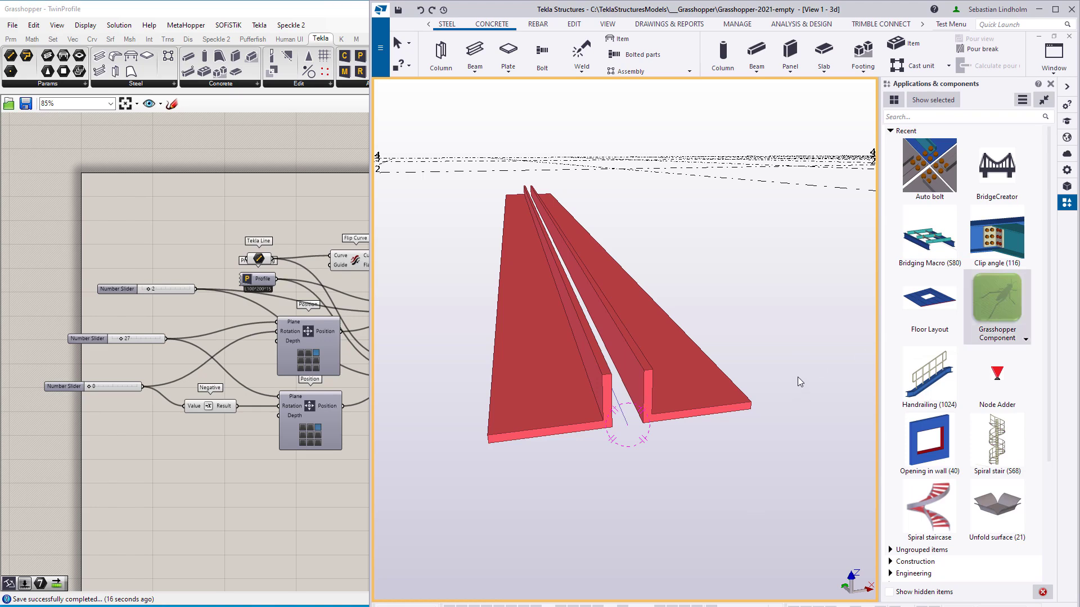
{"action": "left_click", "coordinate": [467, 204]}
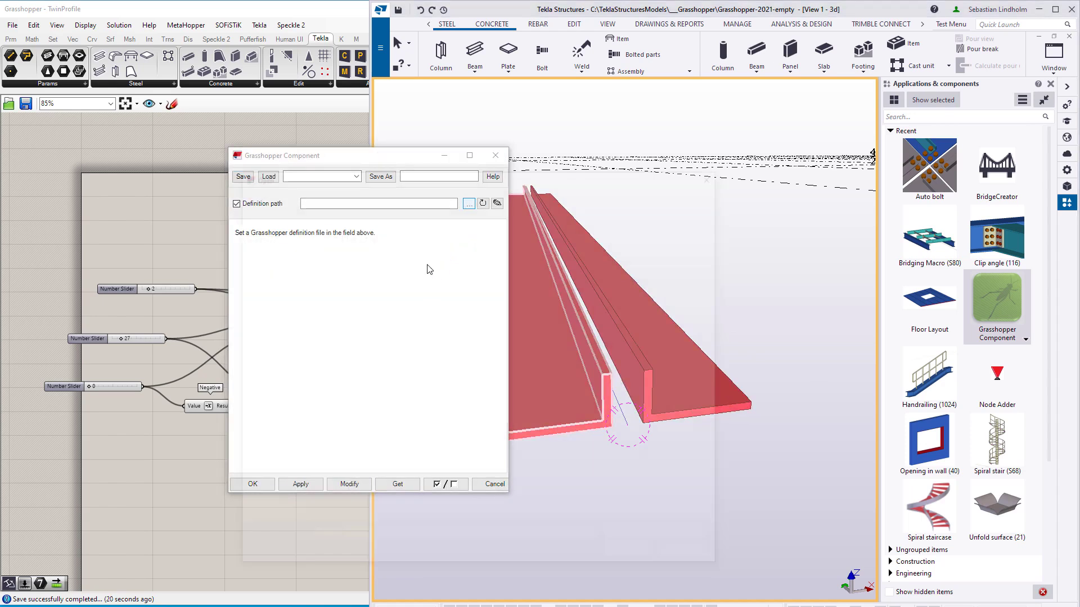
{"action": "left_click", "coordinate": [422, 247]}
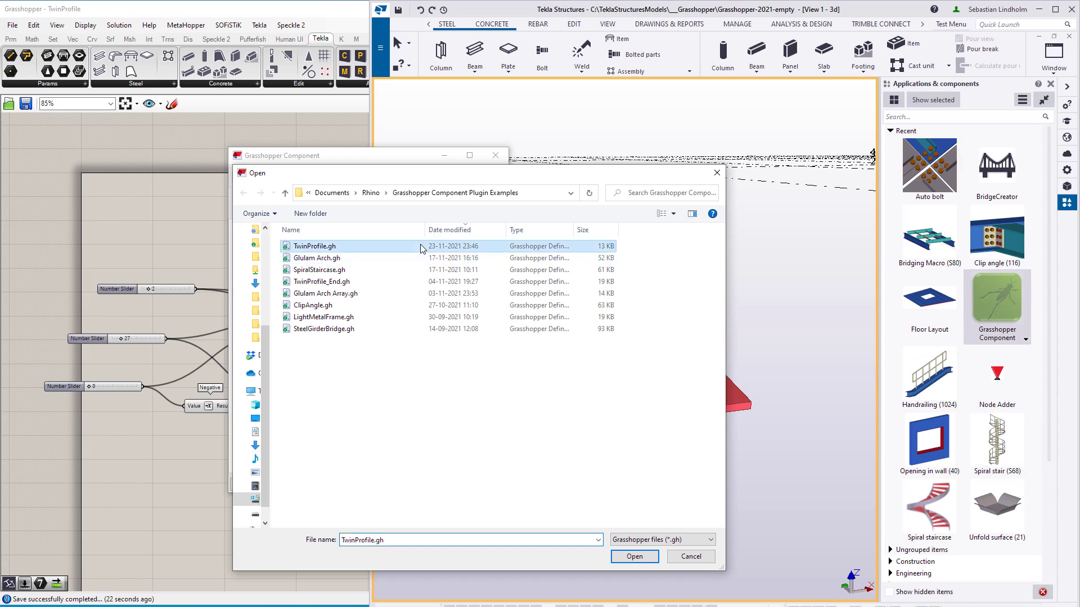
{"action": "double_click", "coordinate": [422, 247]}
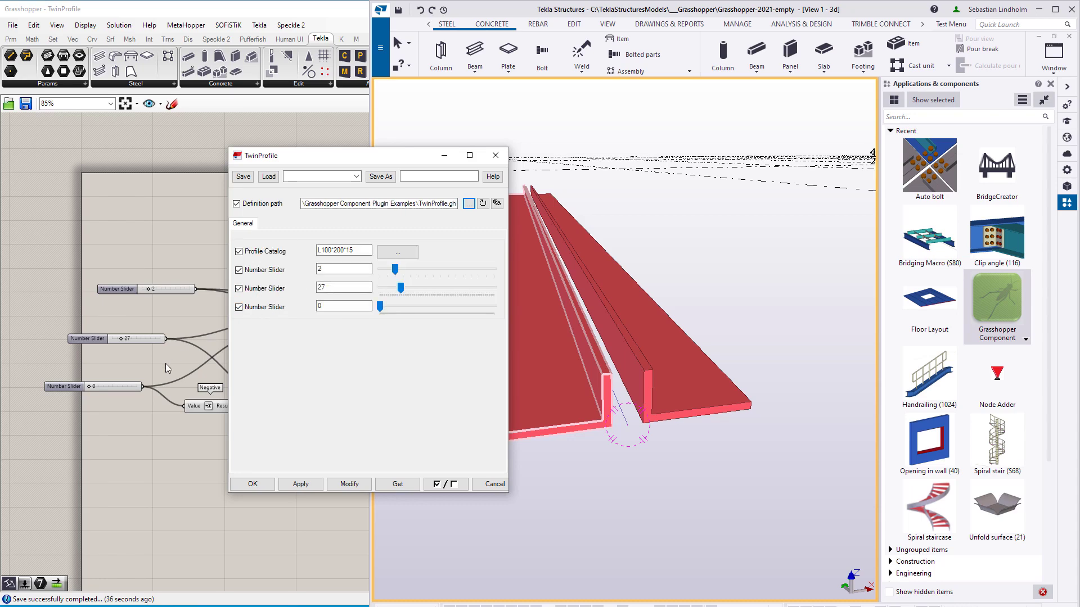
{"action": "scroll", "coordinate": [164, 364], "scroll_direction": "up", "scroll_amount": 2}
{"action": "right_click_drag", "start_coordinate": [129, 276], "coordinate": [199, 243]}
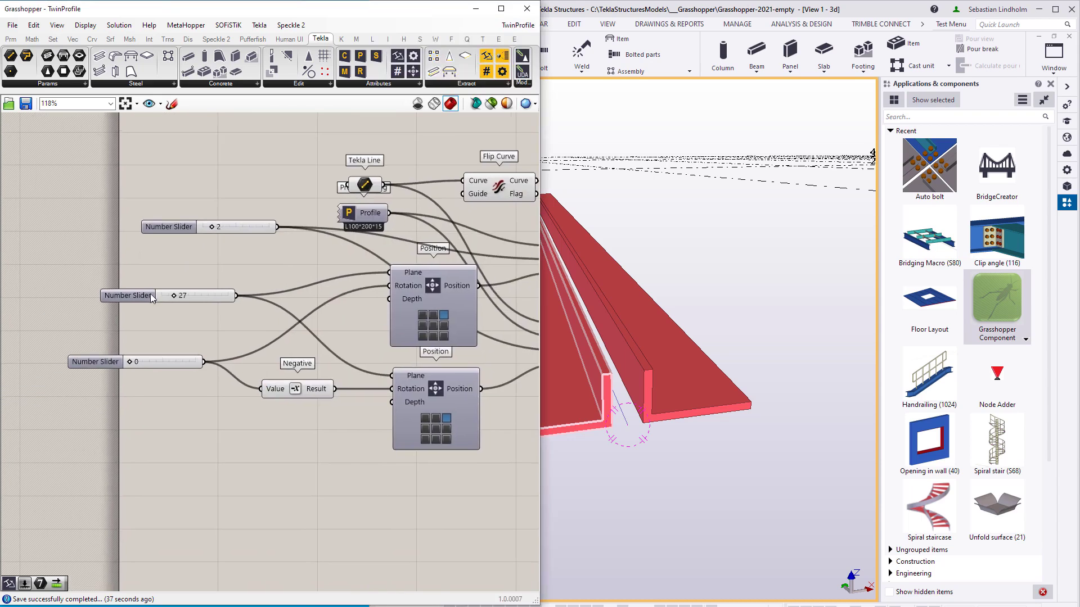
- Place two TwinProfile components side by side in empty model space, with picked lines about 4600 and 3600 long
{"action": "left_click", "coordinate": [635, 261]}
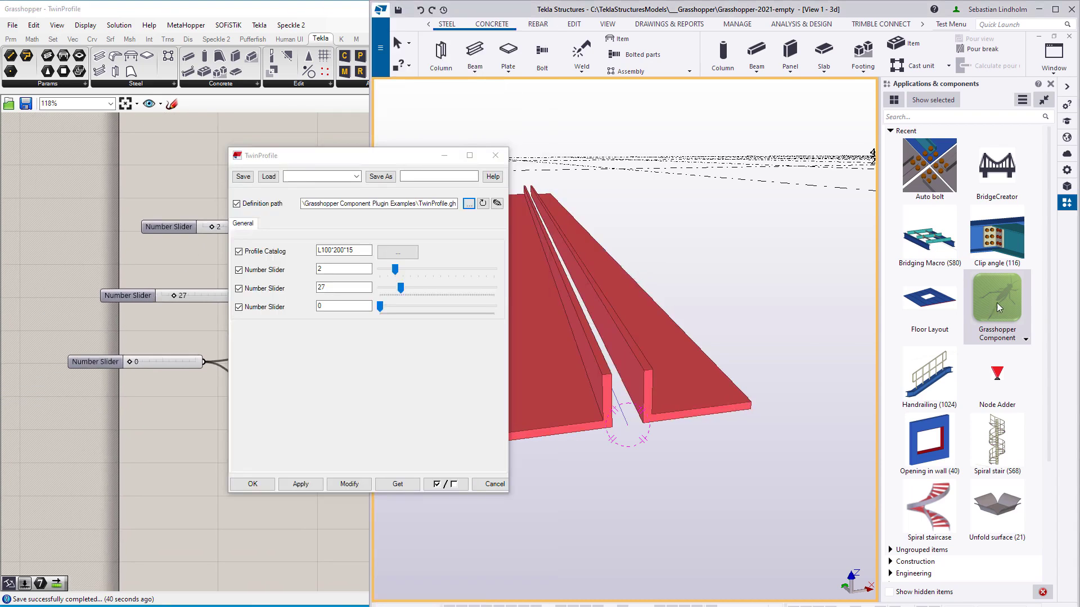
{"action": "scroll", "coordinate": [791, 340], "scroll_direction": "down", "scroll_amount": 3}
{"action": "middle_click_drag", "start_coordinate": [792, 344], "coordinate": [517, 429]}
{"action": "left_click", "coordinate": [588, 440]}
{"action": "left_click", "coordinate": [611, 245]}
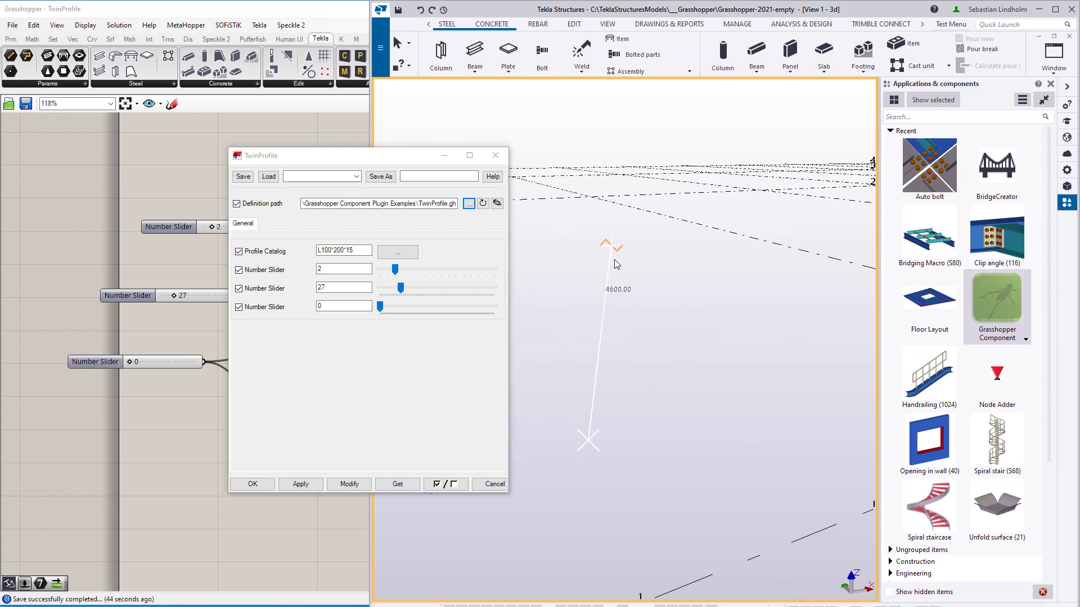
{"action": "left_click", "coordinate": [723, 437]}
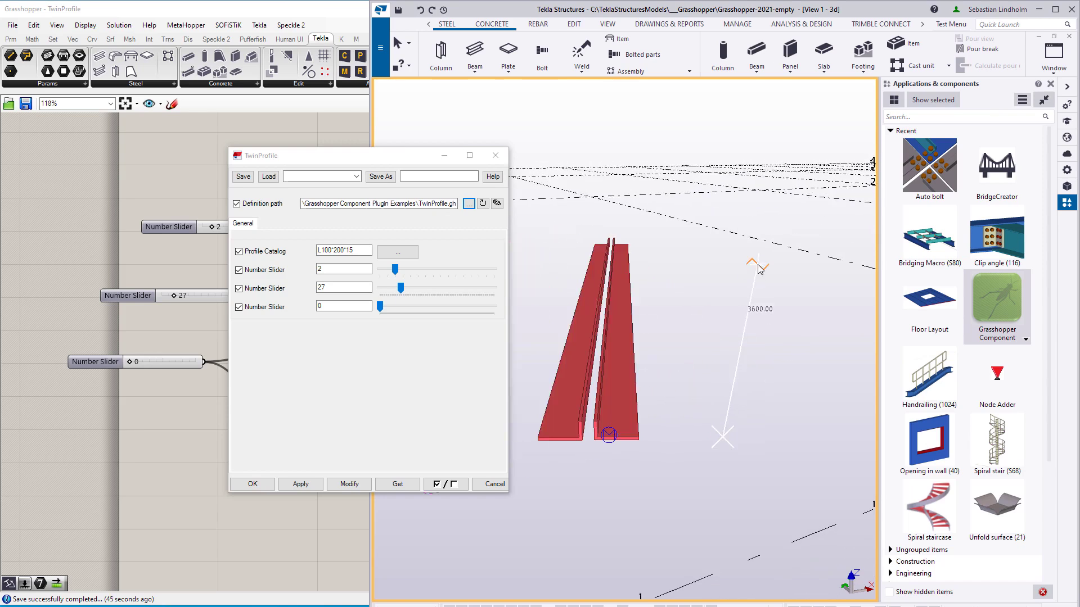
{"action": "left_click", "coordinate": [758, 264]}
{"action": "left_click", "coordinate": [748, 312]}
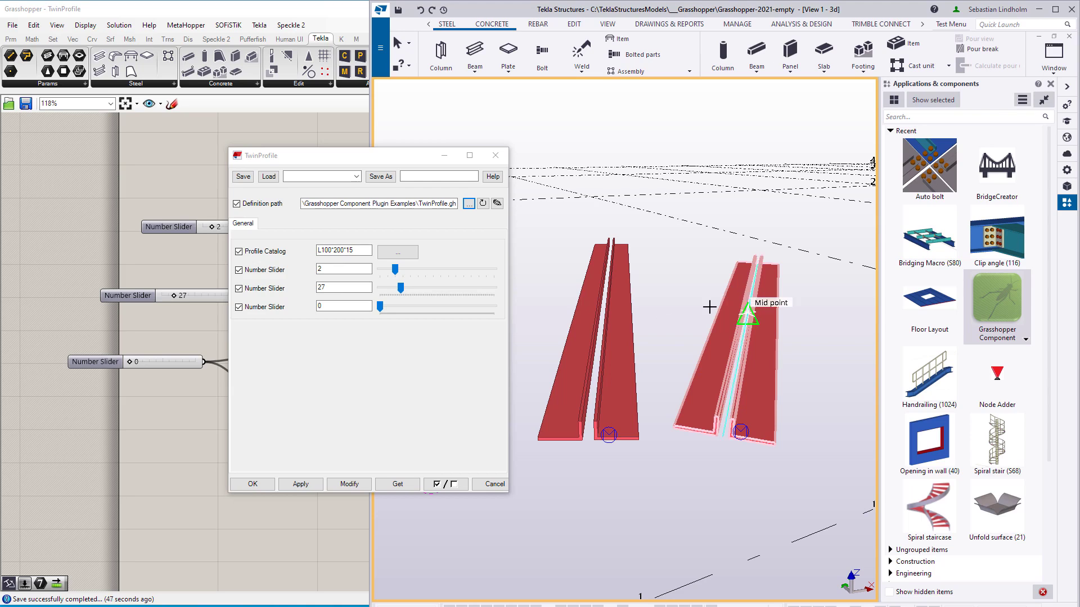
{"action": "key", "text": "Escape"}
- Select both placed TwinProfile components and set their second number slider parameter to 44
{"action": "left_click", "coordinate": [613, 327]}
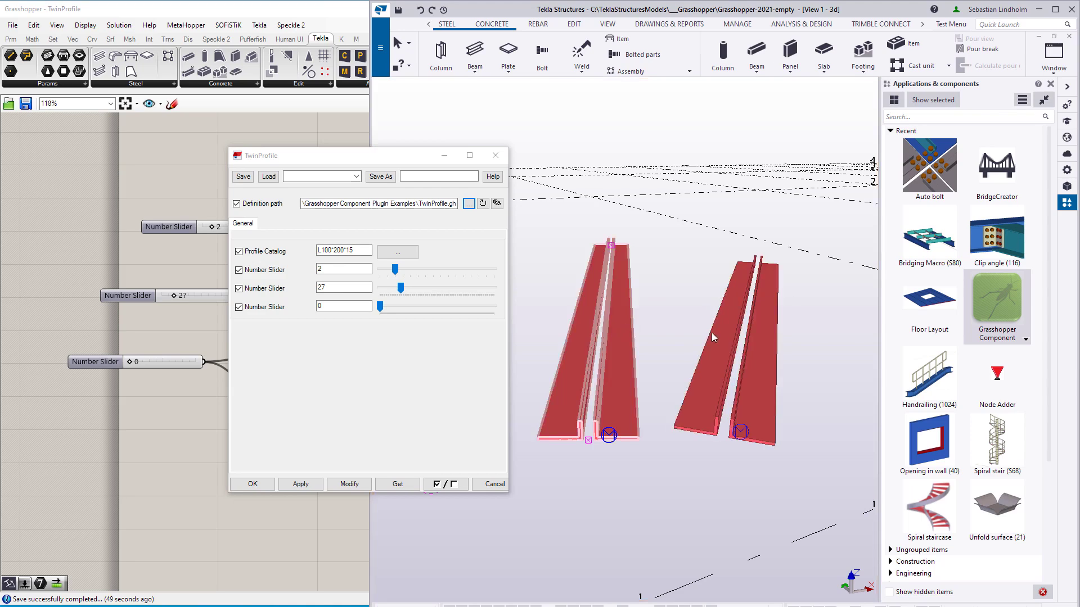
{"action": "left_click", "coordinate": [722, 335], "text": "ctrl"}
{"action": "left_click_drag", "start_coordinate": [400, 287], "coordinate": [363, 319]}
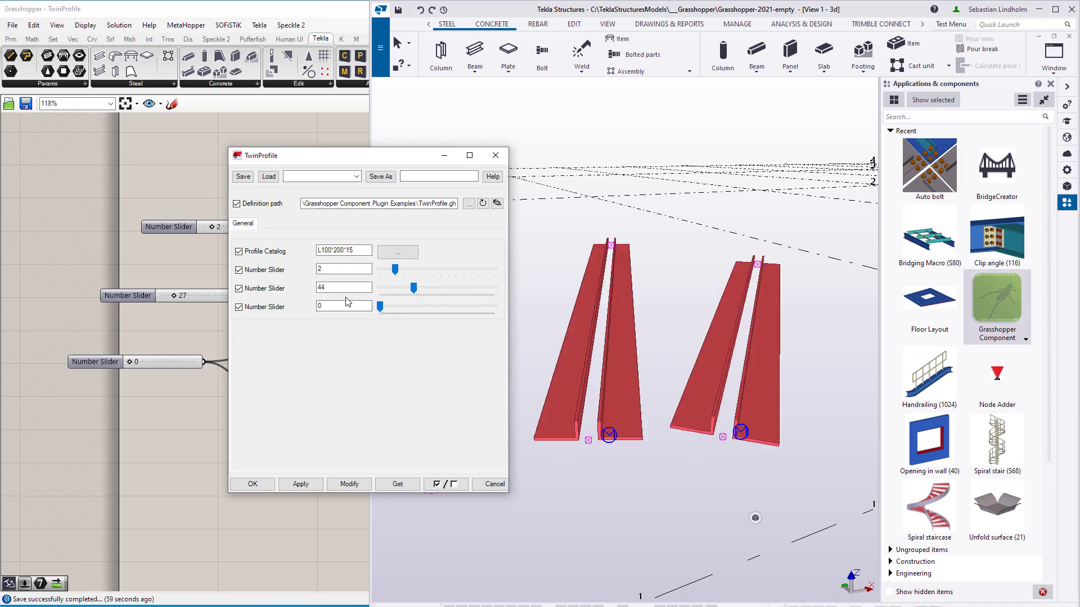
- In Grasshopper, rename the three number sliders from top to bottom as Class, Gap and Rotation
{"action": "left_click", "coordinate": [195, 268]}
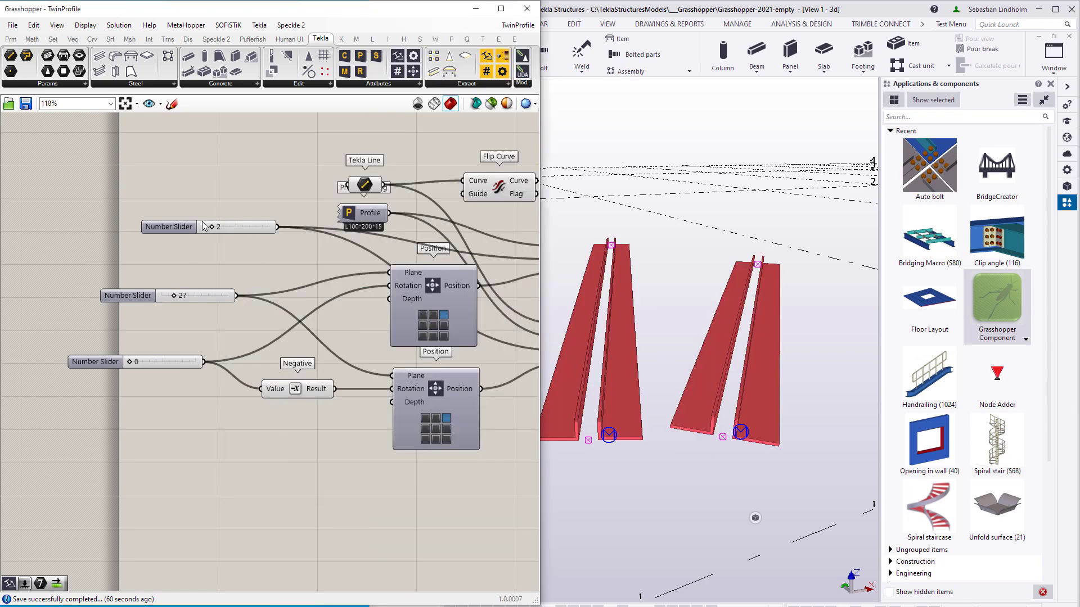
{"action": "right_click", "coordinate": [173, 229]}
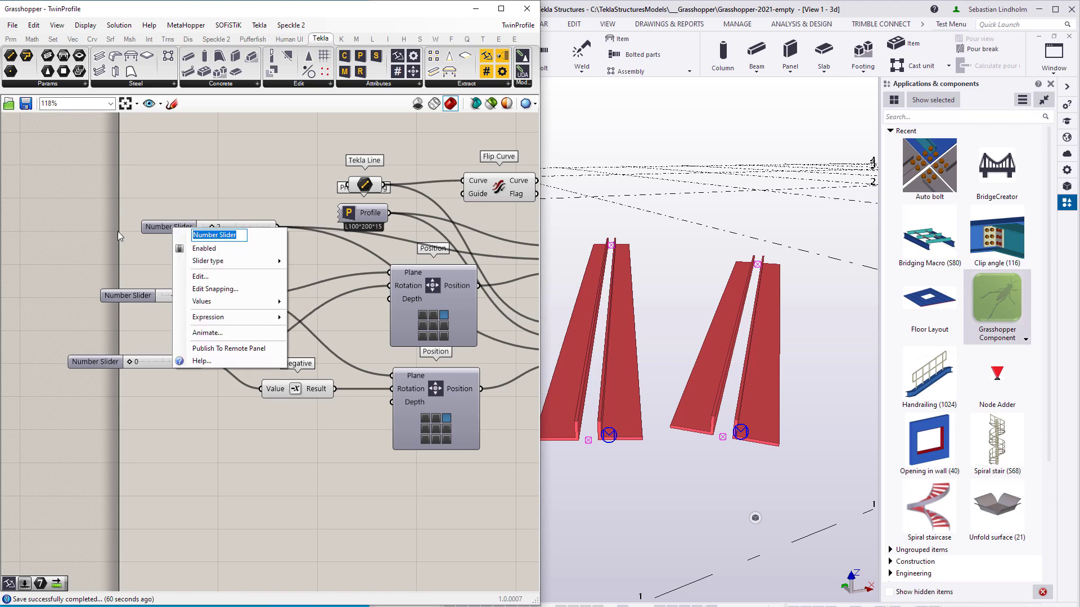
{"action": "type", "text": "Class"}
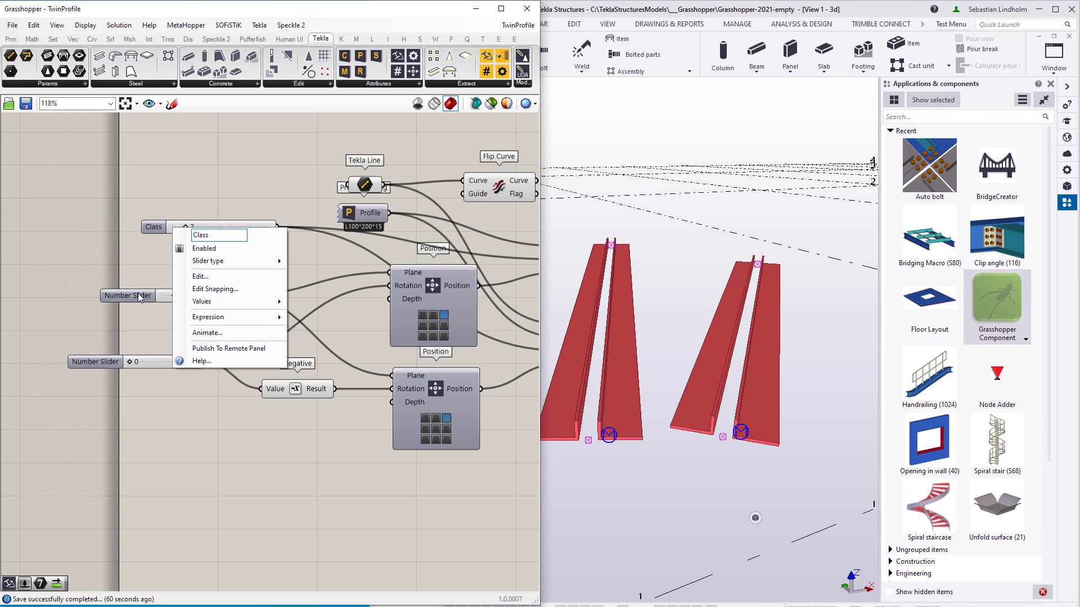
{"action": "key", "text": "Return"}
{"action": "right_click", "coordinate": [140, 296]}
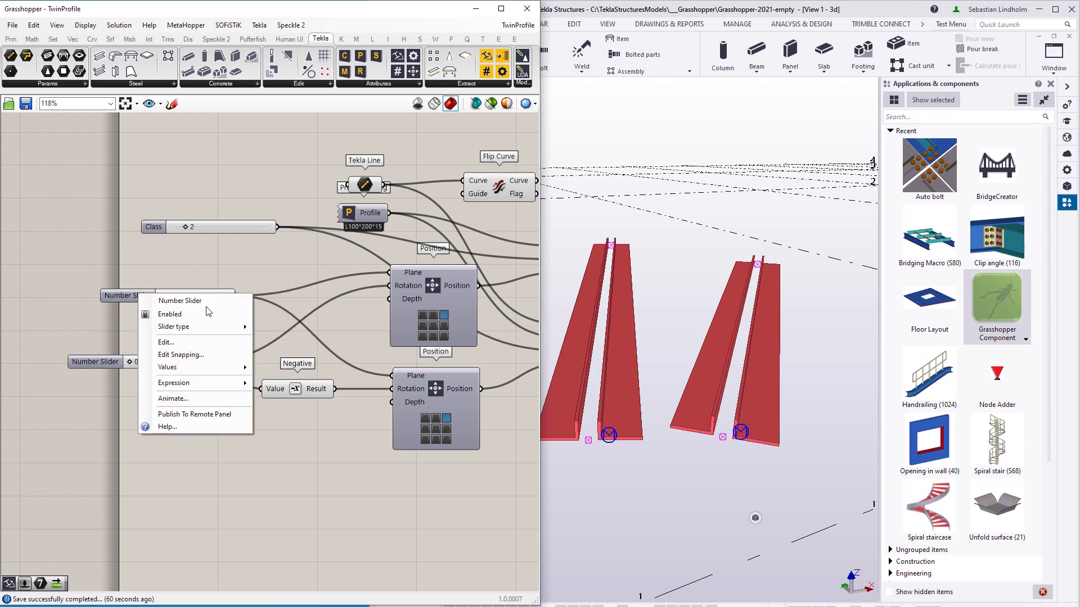
{"action": "type", "text": "Gap"}
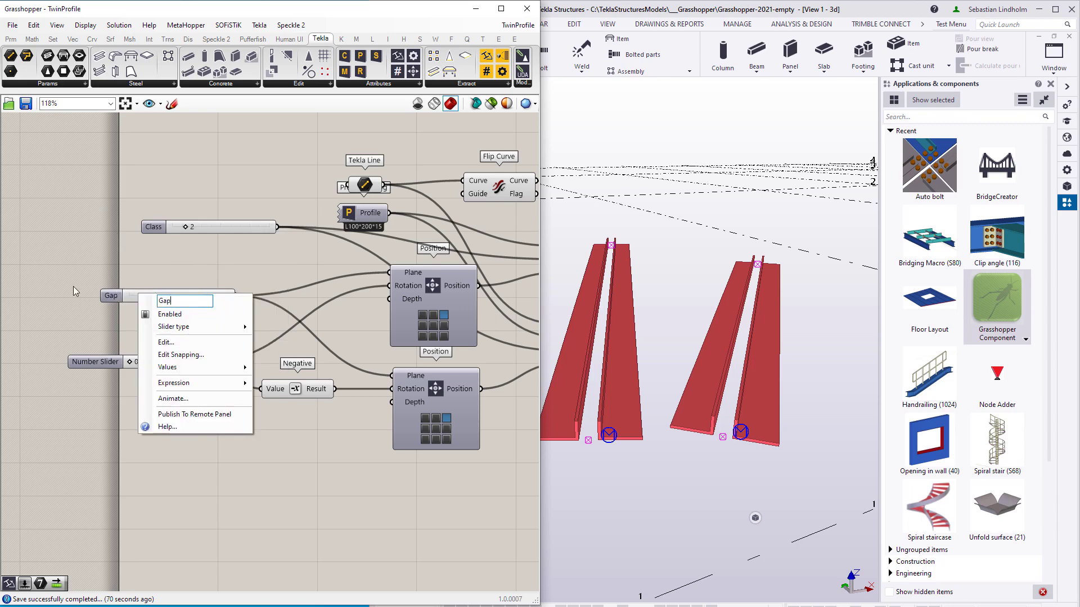
{"action": "key", "text": "Return"}
{"action": "right_click", "coordinate": [108, 364]}
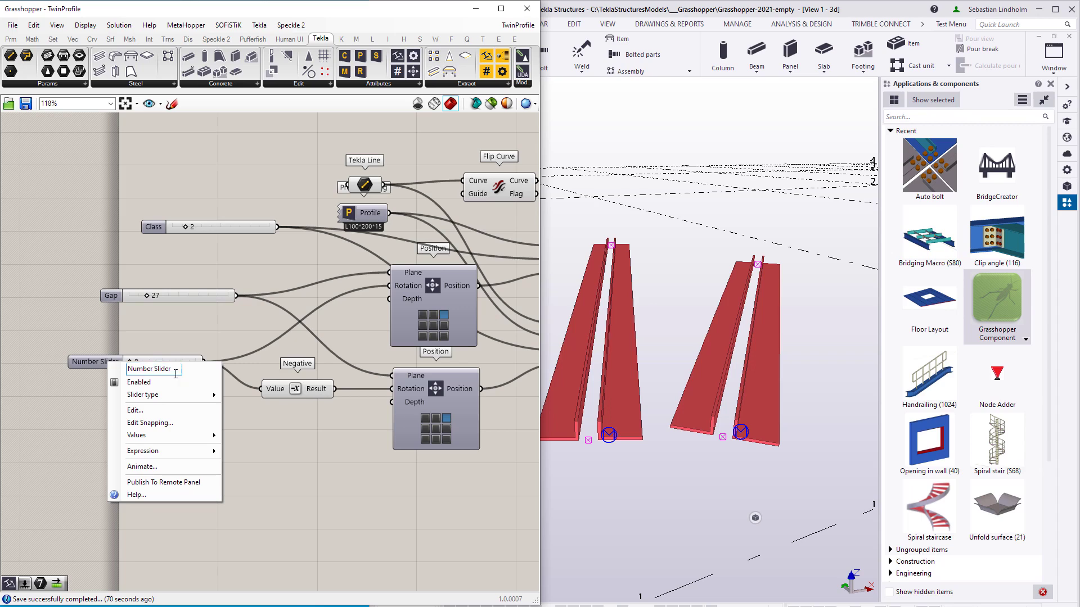
{"action": "type", "text": "Rotation"}
{"action": "left_click", "coordinate": [331, 435]}
- Save the definition with the renamed sliders and reload it in the TwinProfile properties in Tekla Structures
{"action": "key", "text": "ctrl+s"}
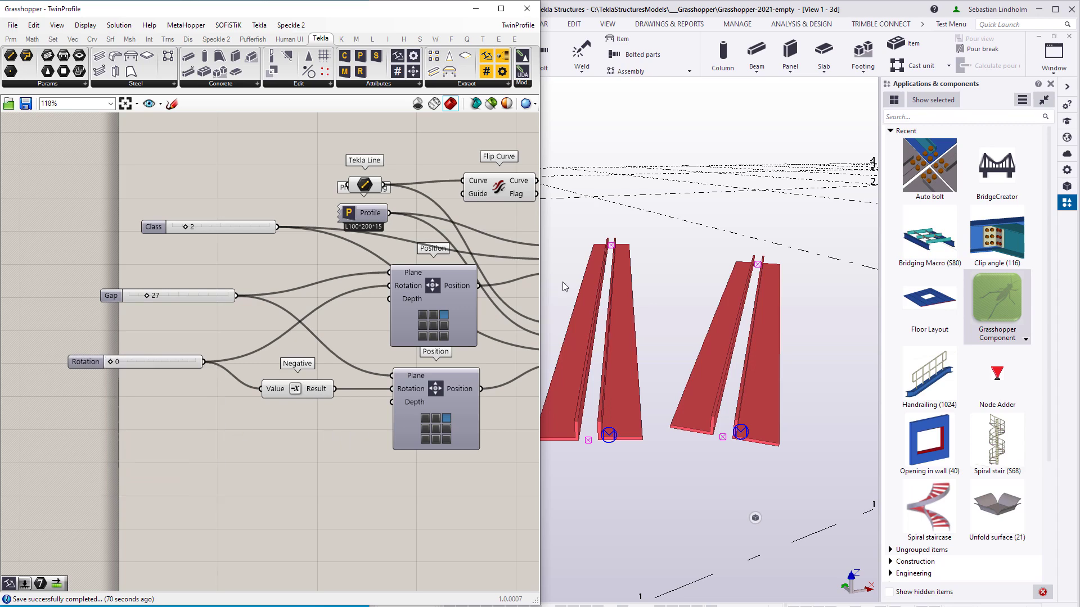
{"action": "left_click", "coordinate": [698, 273]}
{"action": "left_click", "coordinate": [482, 203]}
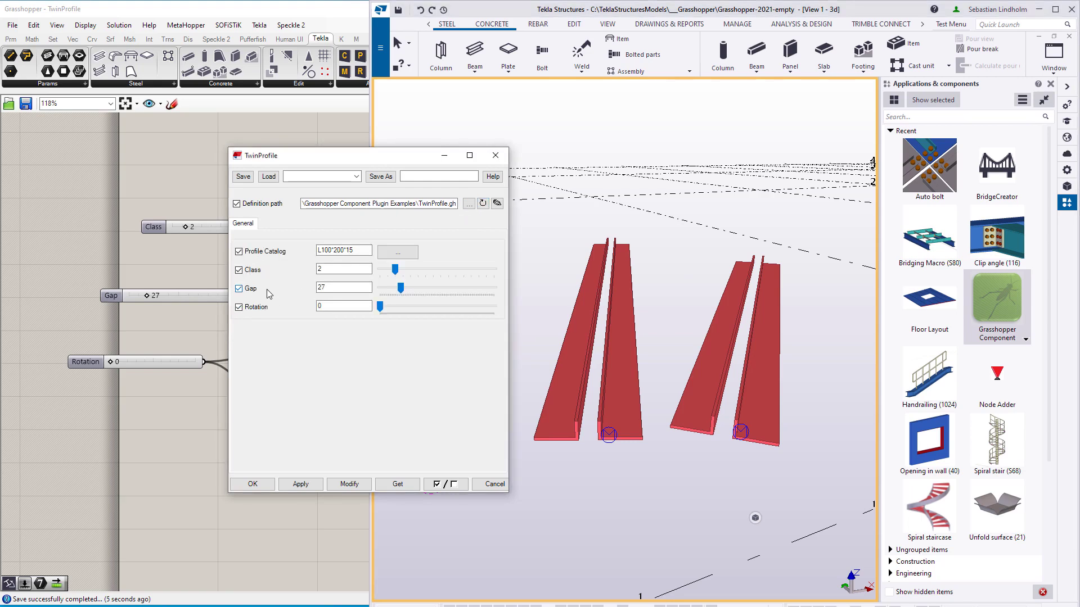
- Back in Grasshopper, add a number slider starting at 0 below the Rotation slider and name it Cambering
{"action": "left_click", "coordinate": [207, 322]}
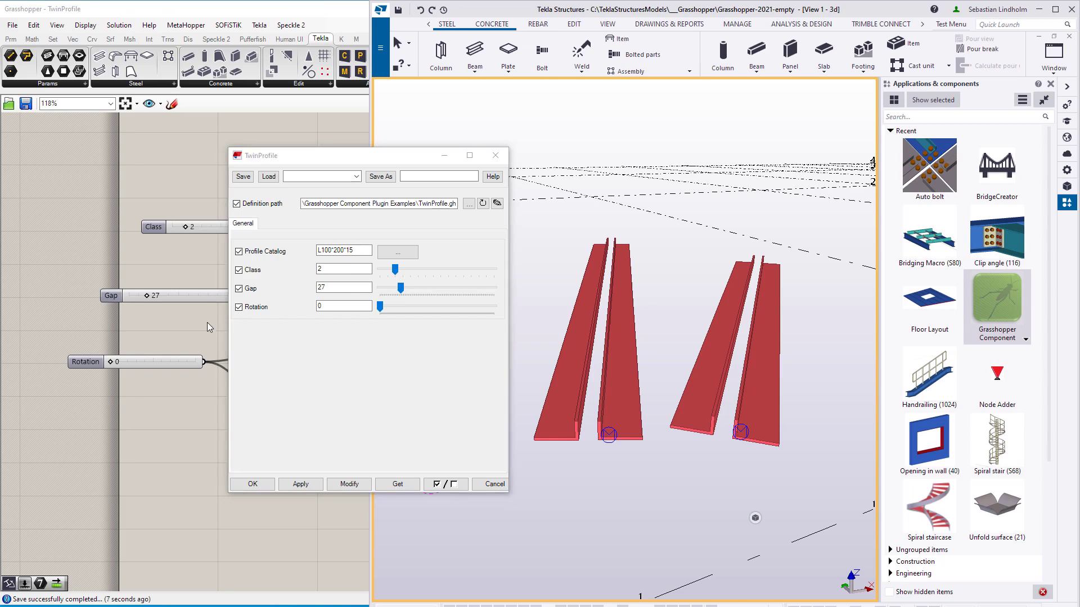
{"action": "right_click_drag", "start_coordinate": [378, 368], "coordinate": [338, 253]}
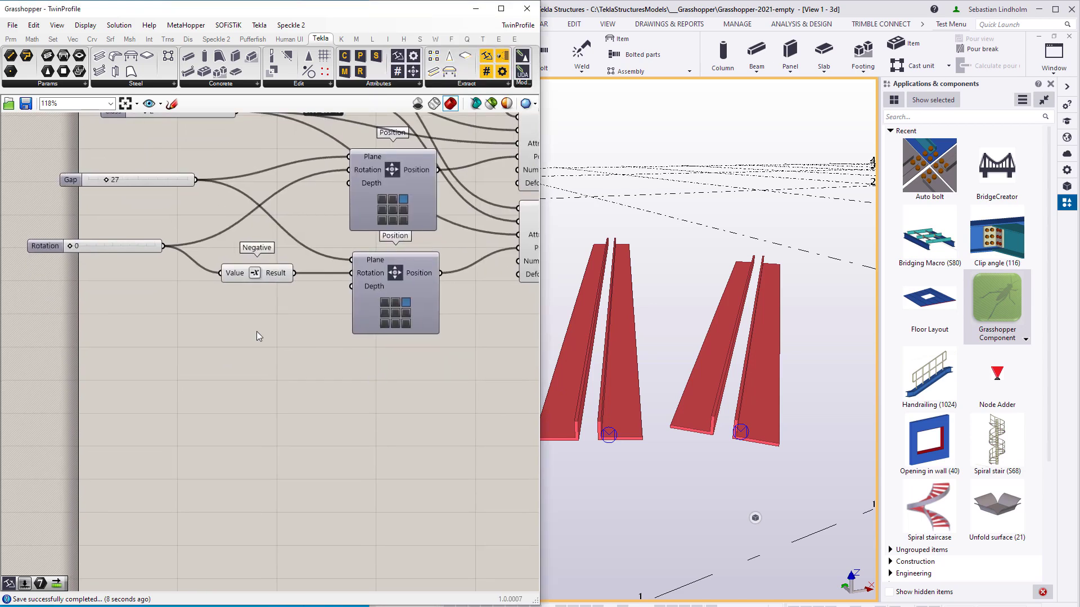
{"action": "double_click", "coordinate": [183, 374]}
{"action": "type", "text": "0<"}
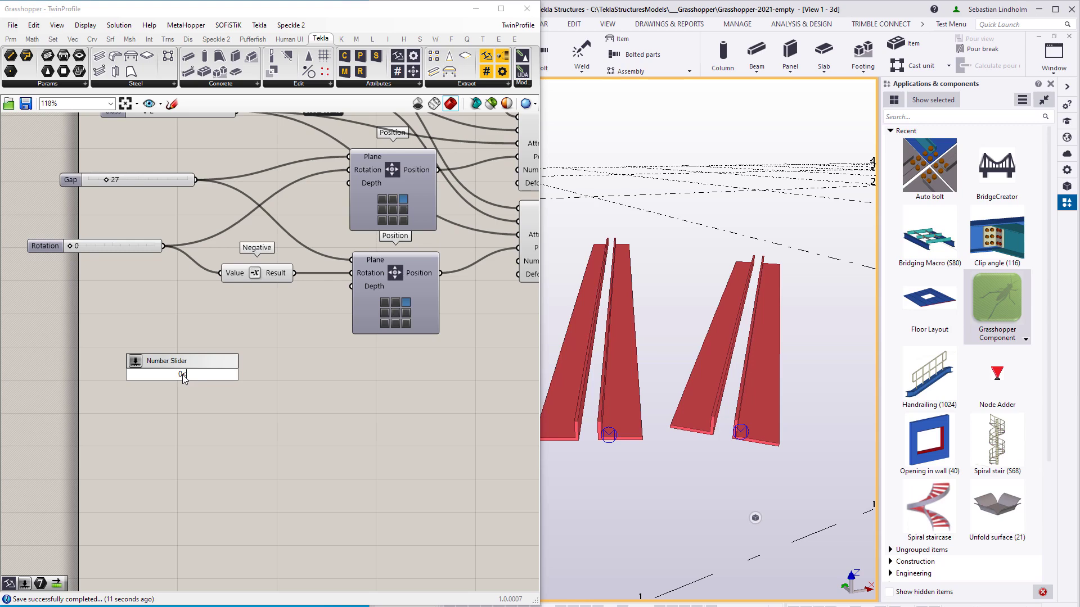
{"action": "type", "text": "1000"}
{"action": "key", "text": "Return"}
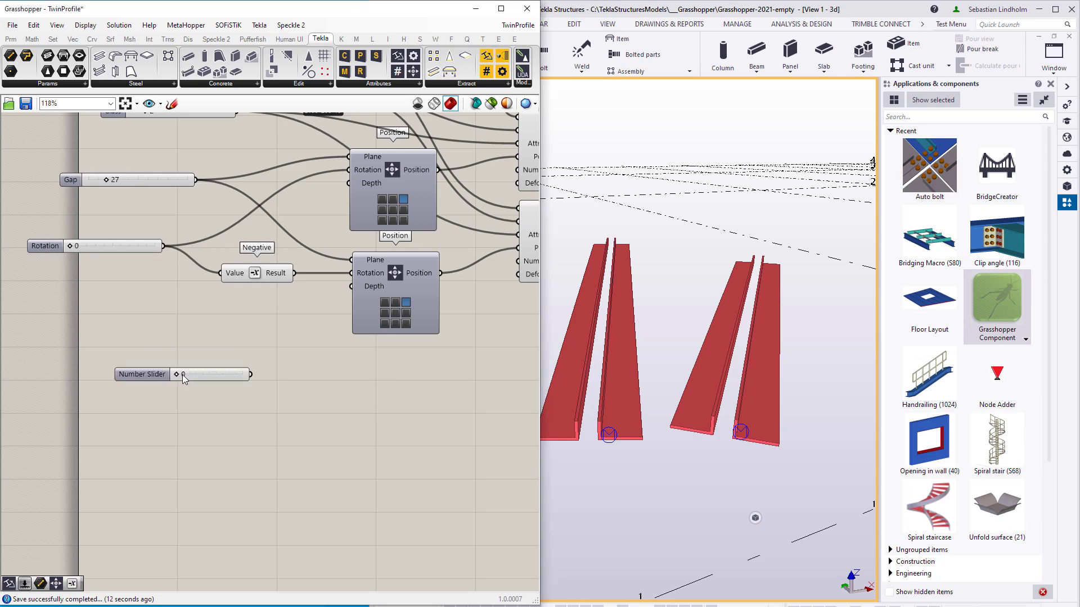
{"action": "right_click", "coordinate": [154, 375]}
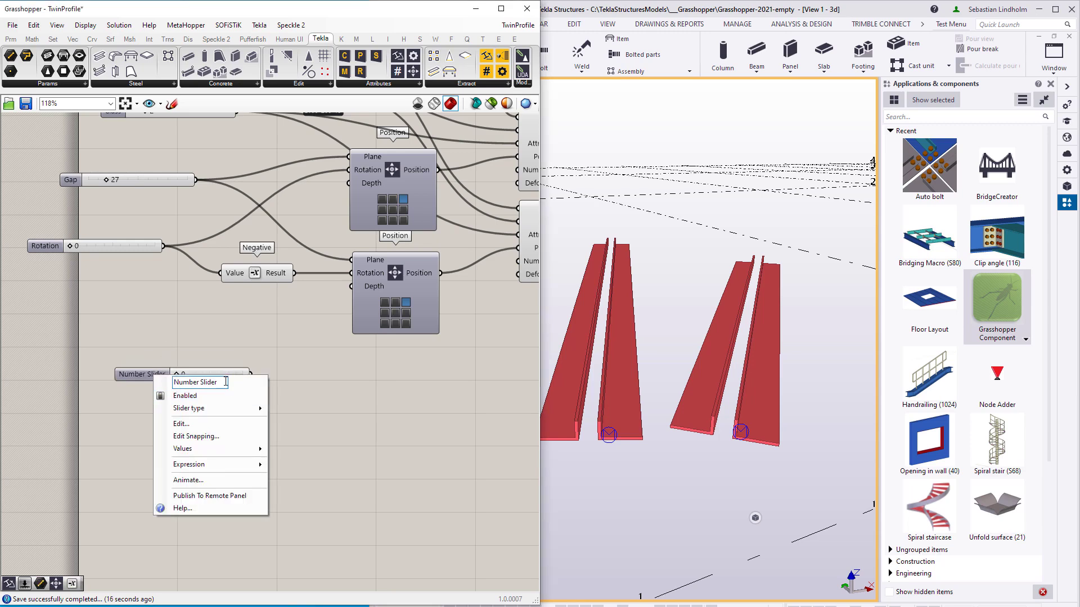
{"action": "type", "text": "Cambering"}
{"action": "key", "text": "Return"}
- Insert a Deforming Attributes component and wire it between the Cambering slider and the Deforming inputs of both beam components
{"action": "right_click_drag", "start_coordinate": [381, 421], "coordinate": [325, 412]}
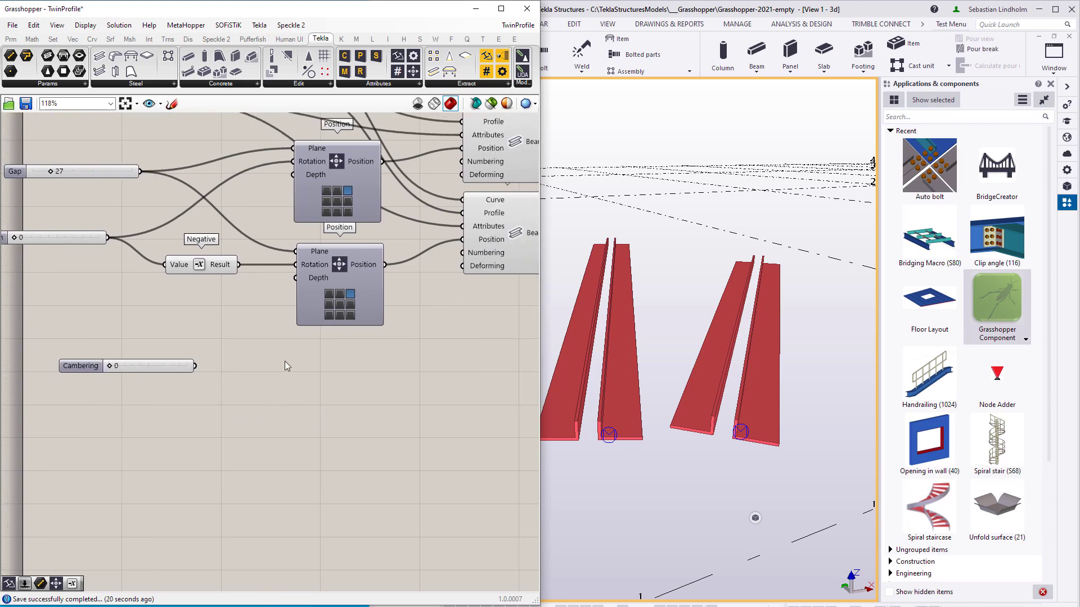
{"action": "double_click", "coordinate": [290, 390]}
{"action": "type", "text": "de"}
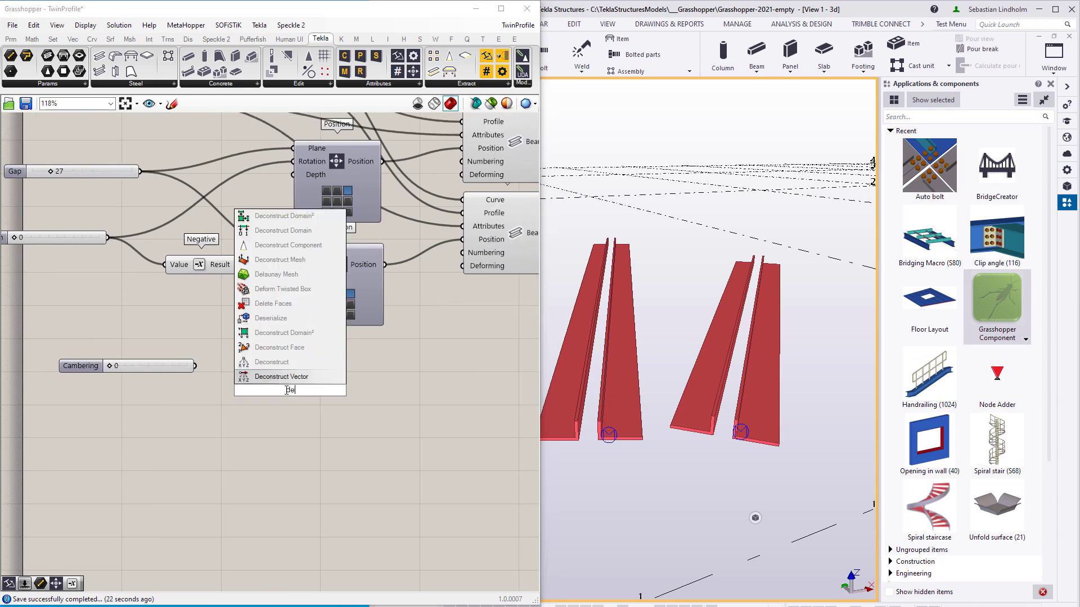
{"action": "type", "text": "form"}
{"action": "key", "text": "Return"}
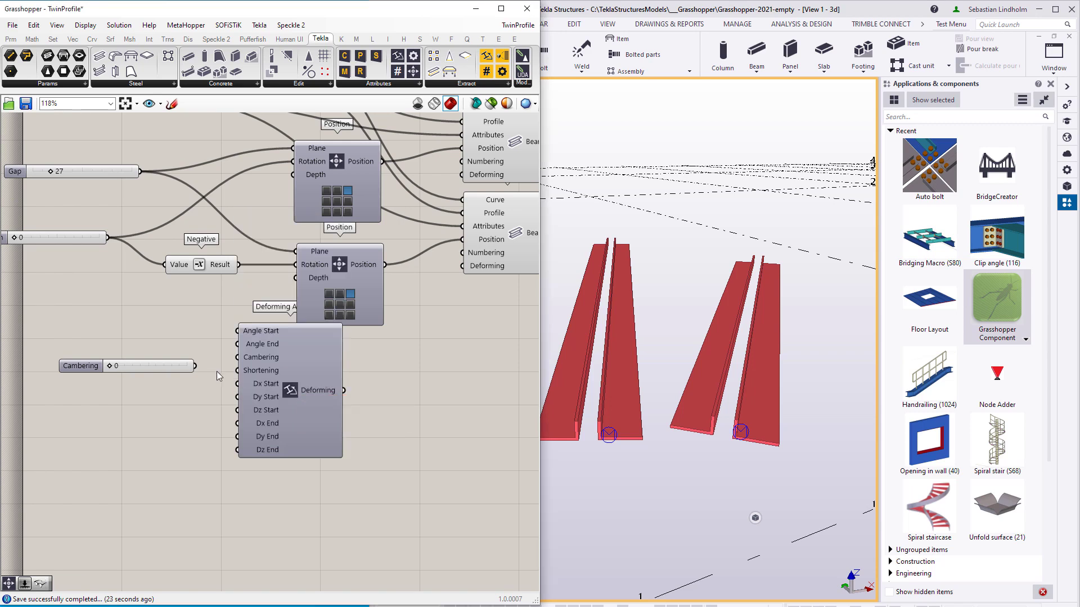
{"action": "left_click_drag", "start_coordinate": [228, 361], "coordinate": [237, 357]}
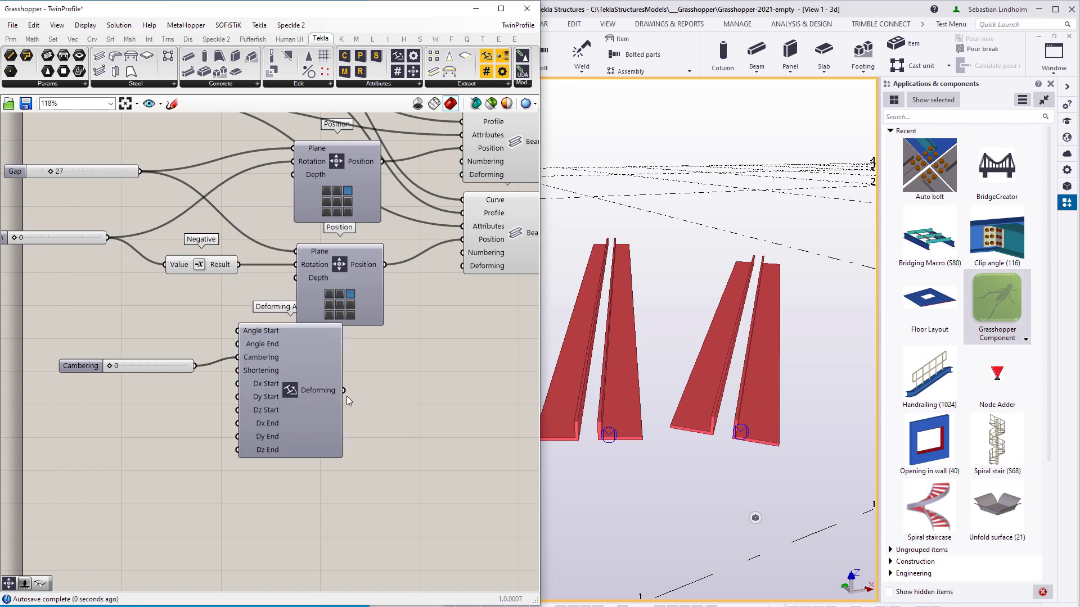
{"action": "left_click_drag", "start_coordinate": [343, 395], "coordinate": [461, 174]}
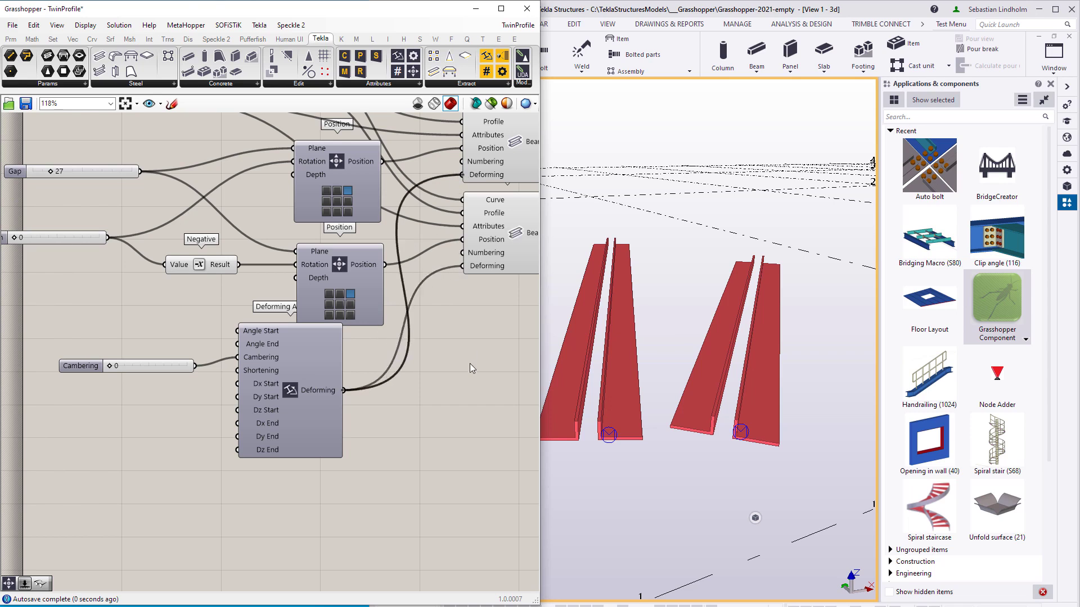
- Save the definition with the cambering input and reload it in Tekla Structures' TwinProfile properties
{"action": "key", "text": "ctrl+s"}
{"action": "left_click", "coordinate": [584, 220]}
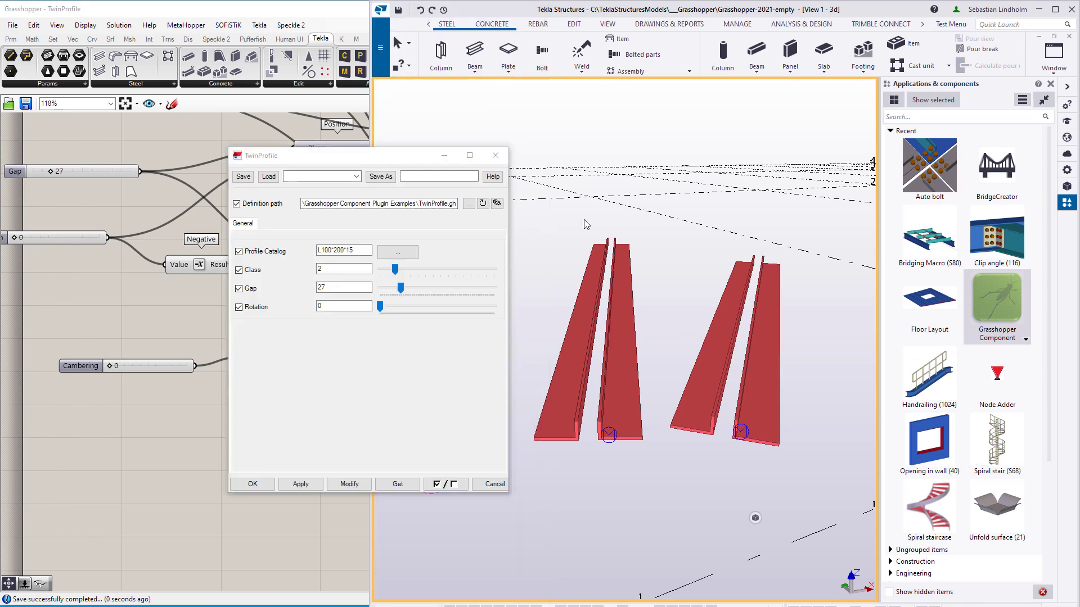
{"action": "left_click", "coordinate": [483, 204]}
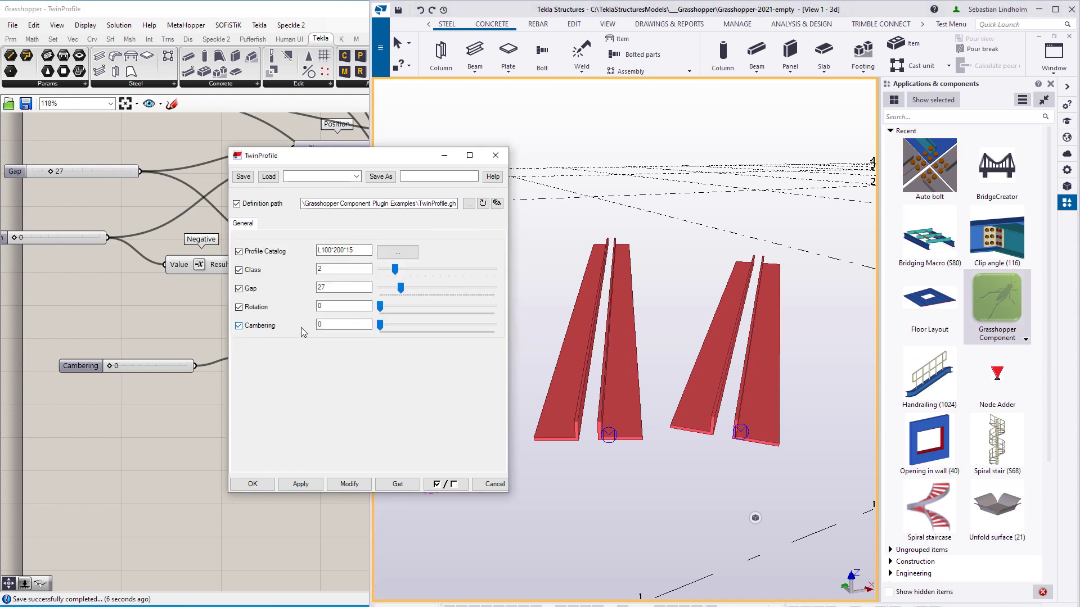
- Set Cambering to 567 for each of the two placed TwinProfile components
{"action": "double_click", "coordinate": [608, 370]}
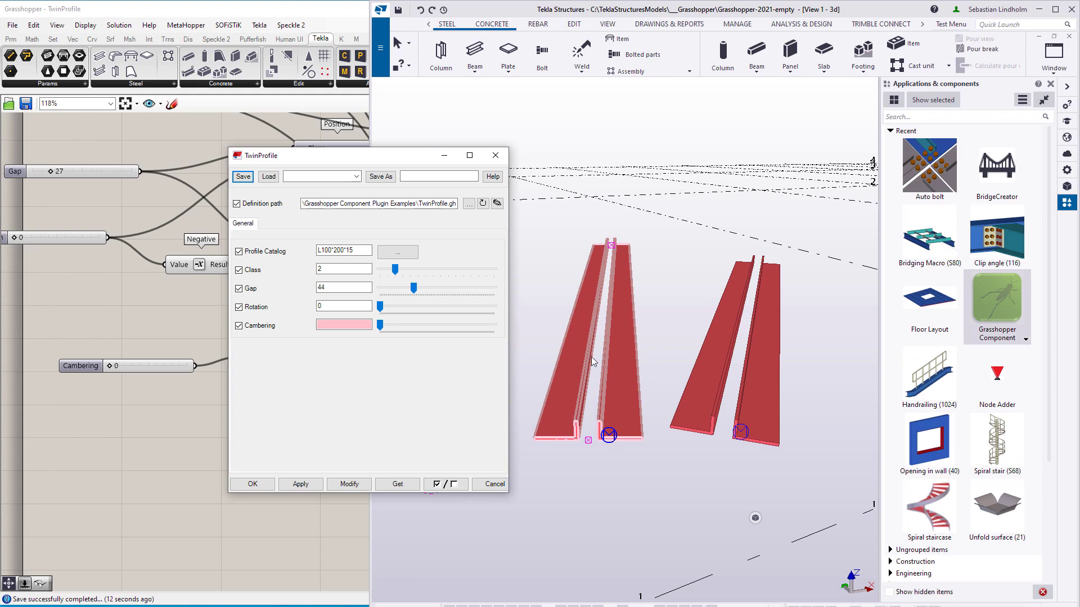
{"action": "left_click_drag", "start_coordinate": [380, 325], "coordinate": [396, 328]}
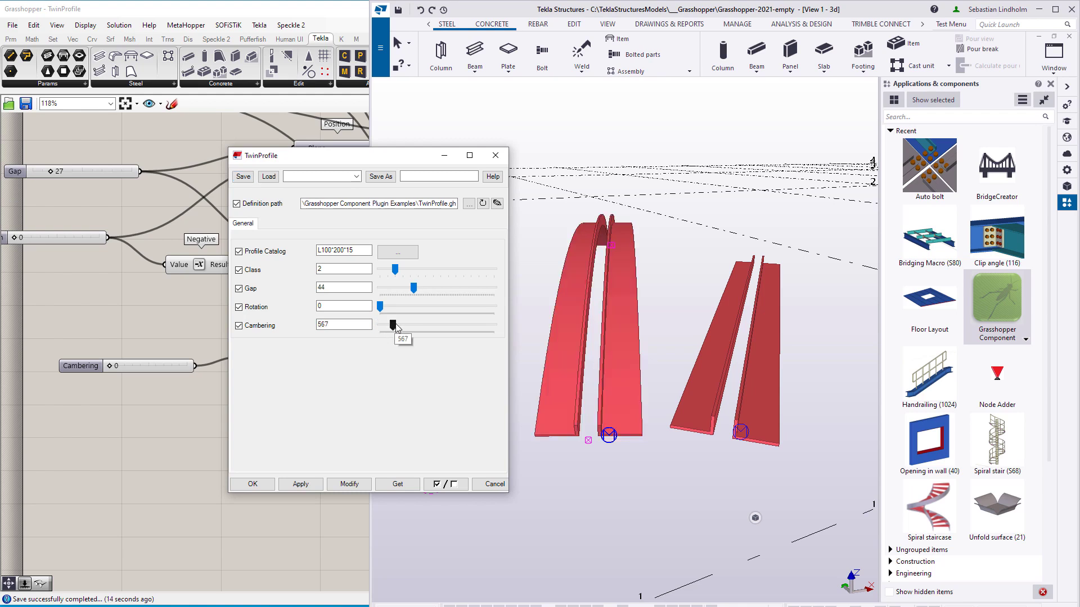
{"action": "left_click", "coordinate": [726, 348]}
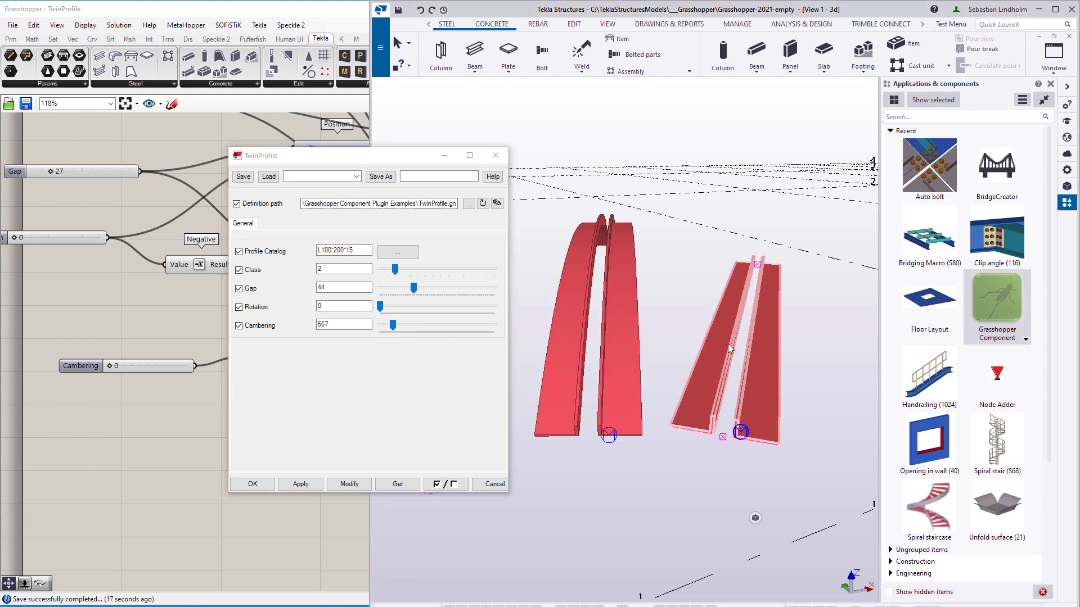
{"action": "mouse_move", "coordinate": [393, 325]}
{"action": "left_mouse_down"}
{"action": "mouse_move", "coordinate": [413, 326]}
{"action": "mouse_move", "coordinate": [393, 325]}
{"action": "left_mouse_up"}
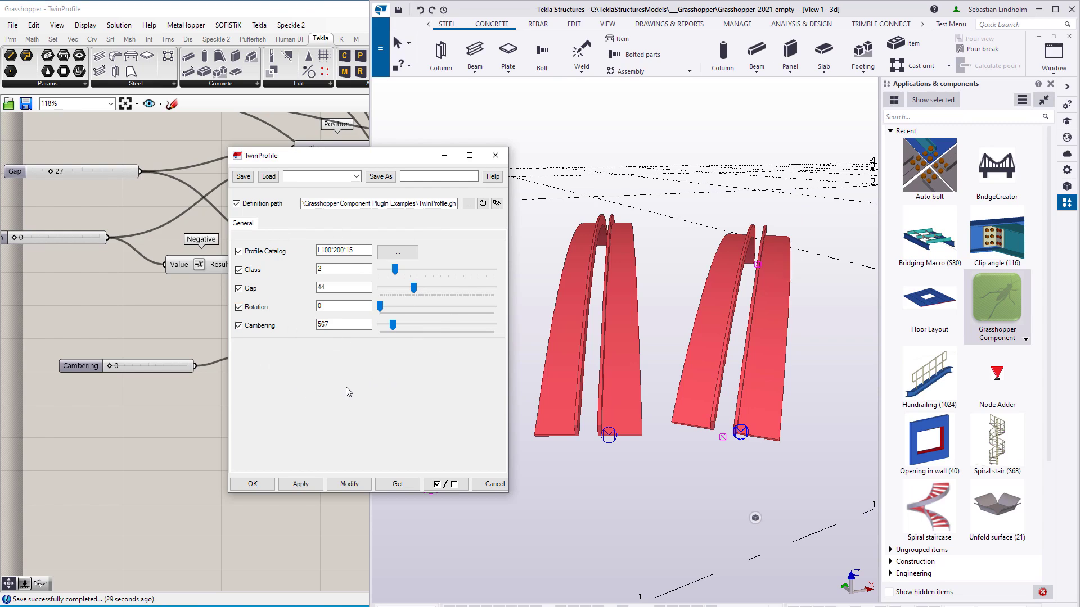
- In Grasshopper, group the Profile Catalog parameter, moved above Class, with the Class, Gap and Rotation sliders and name the group g:Attributes
{"action": "left_click", "coordinate": [122, 289]}
{"action": "right_click_drag", "start_coordinate": [199, 290], "coordinate": [306, 424]}
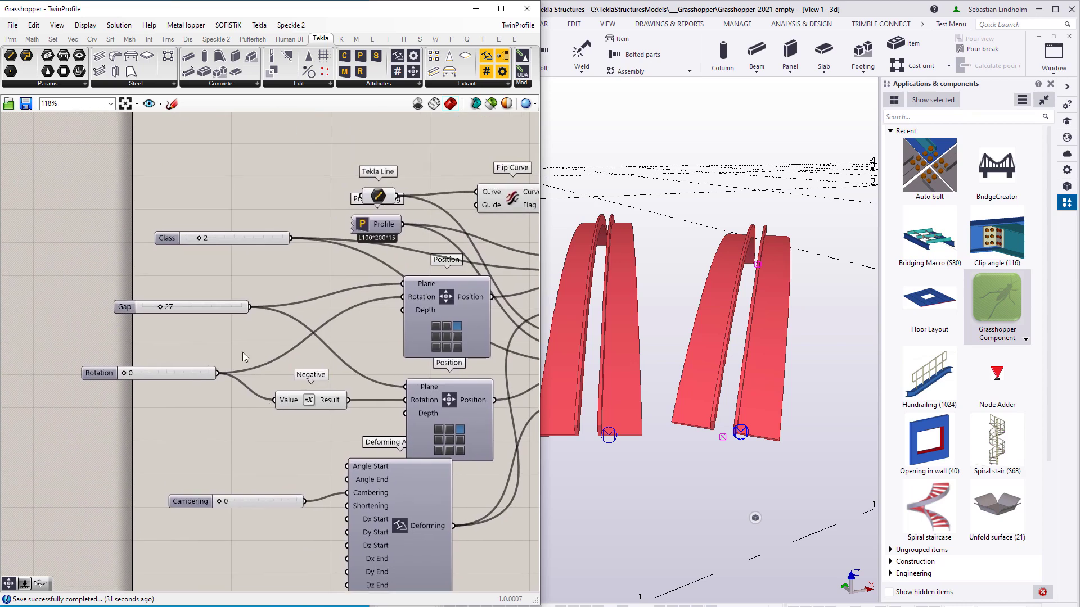
{"action": "right_click_drag", "start_coordinate": [283, 308], "coordinate": [346, 307]}
{"action": "left_click_drag", "start_coordinate": [320, 416], "coordinate": [197, 228]}
{"action": "left_click", "coordinate": [440, 225], "text": "shift"}
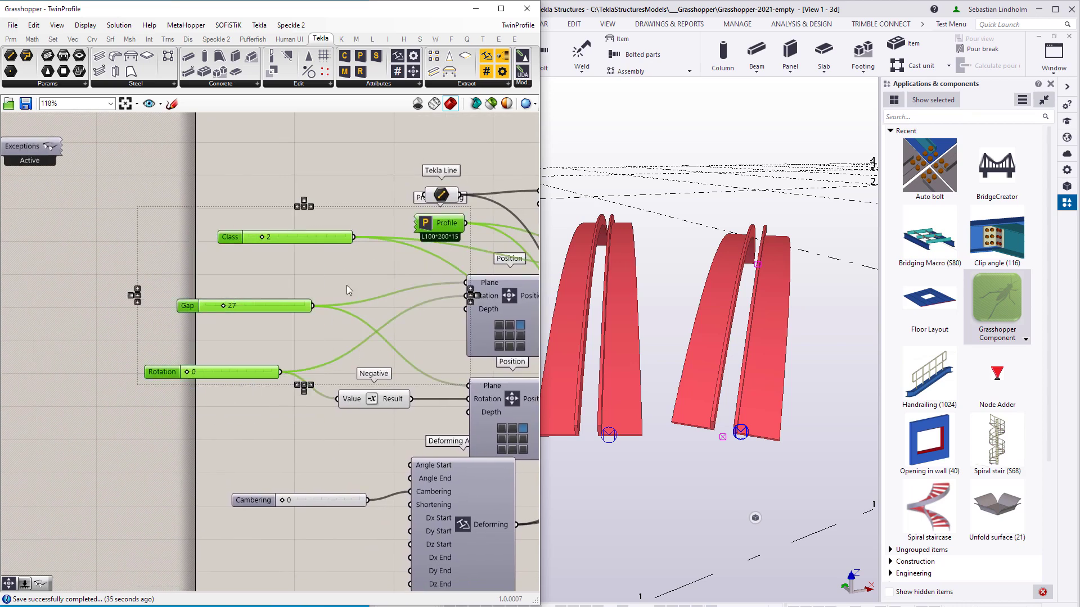
{"action": "key", "text": "ctrl+g"}
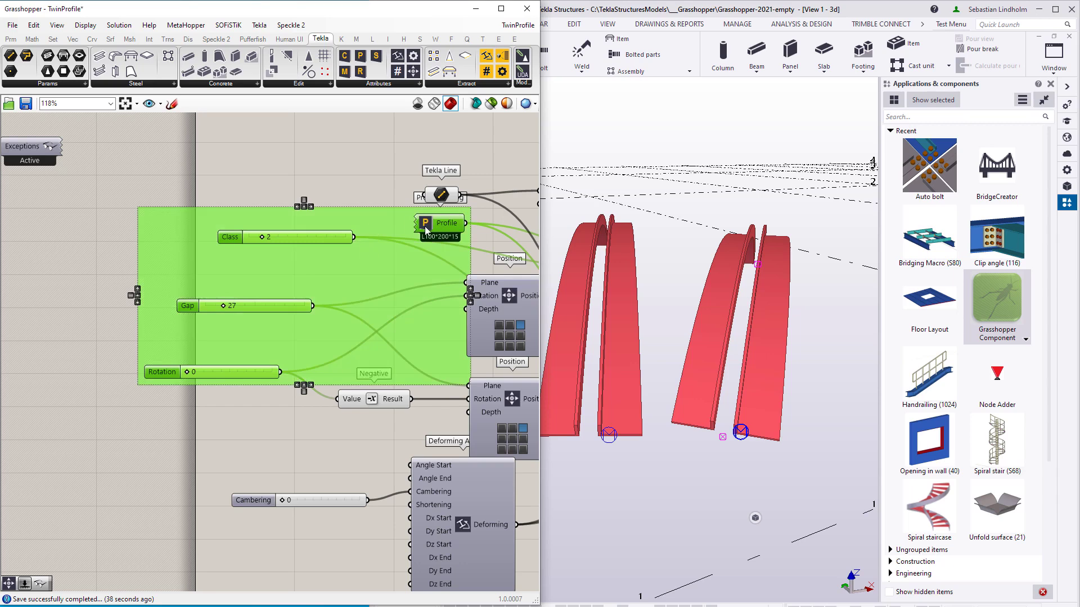
{"action": "left_click_drag", "start_coordinate": [437, 224], "coordinate": [184, 208]}
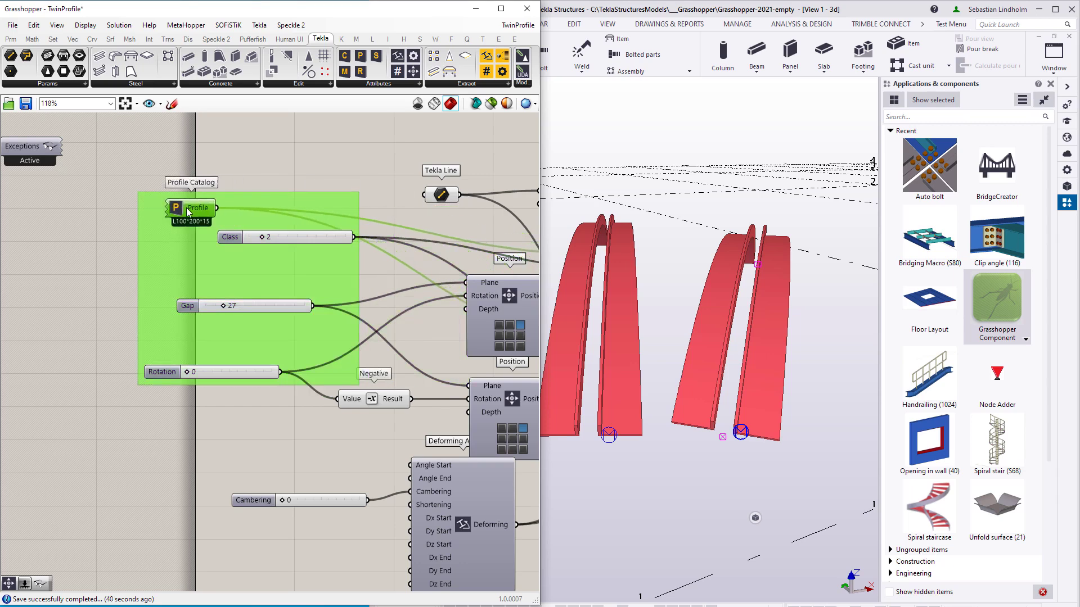
{"action": "right_click", "coordinate": [269, 201]}
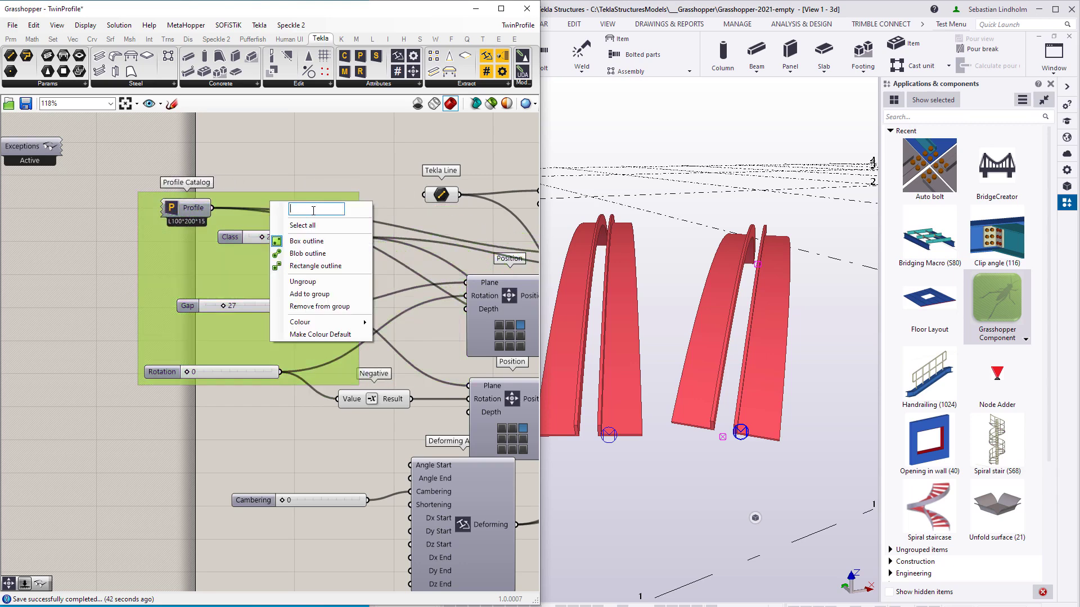
{"action": "type", "text": "g:Attributes"}
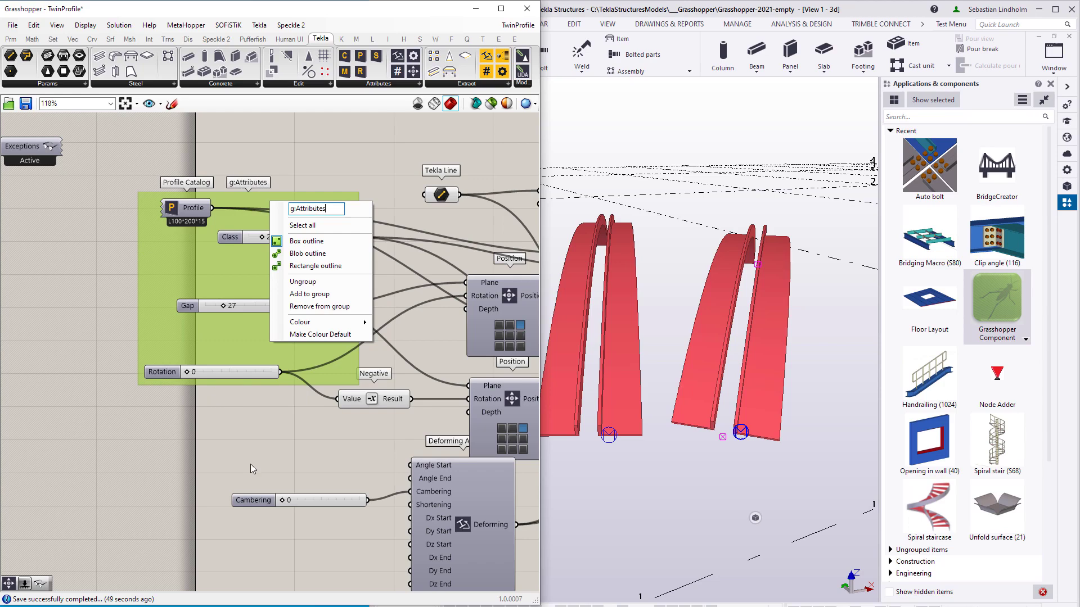
- Put the Cambering slider in its own group named g:Deformation and save the definition
{"action": "right_click_drag", "start_coordinate": [282, 421], "coordinate": [270, 342]}
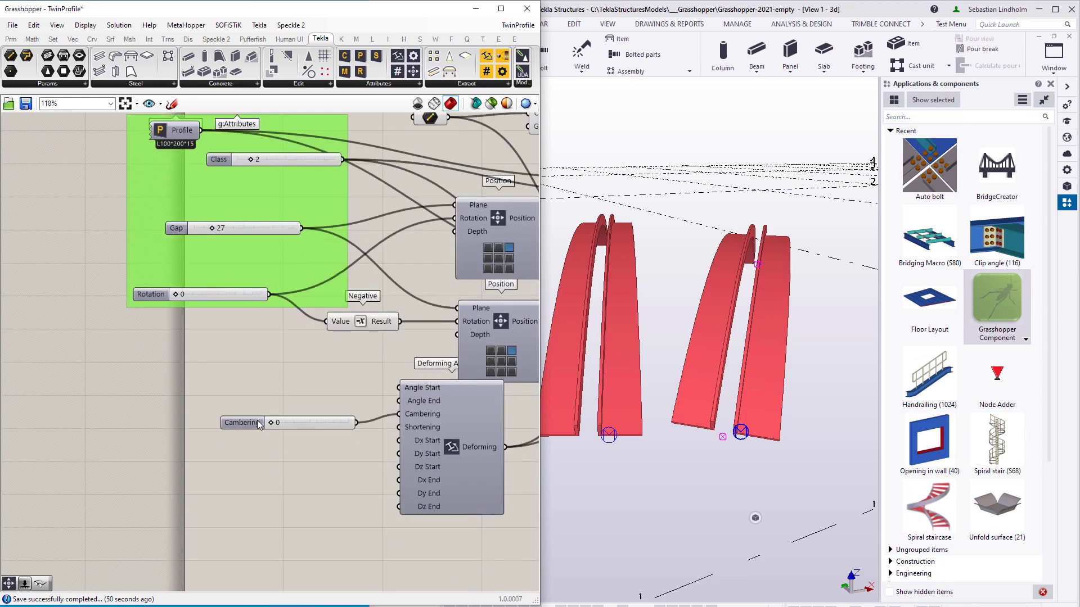
{"action": "left_click", "coordinate": [258, 420]}
{"action": "key", "text": "ctrl+g"}
{"action": "scroll", "coordinate": [266, 414], "scroll_direction": "up", "scroll_amount": 2}
{"action": "right_click", "coordinate": [268, 415]}
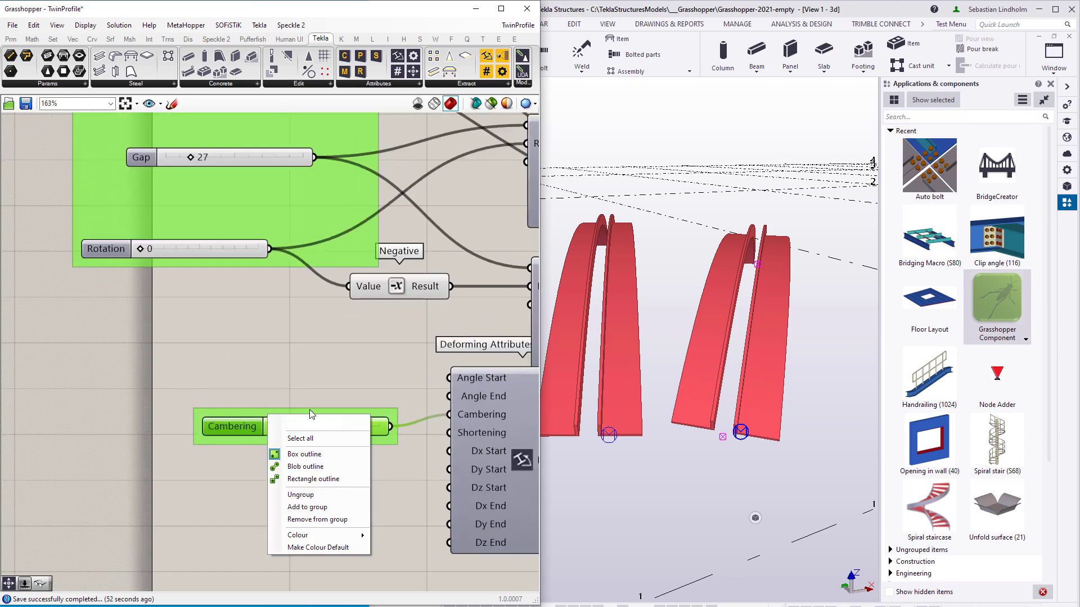
{"action": "type", "text": "g:De"}
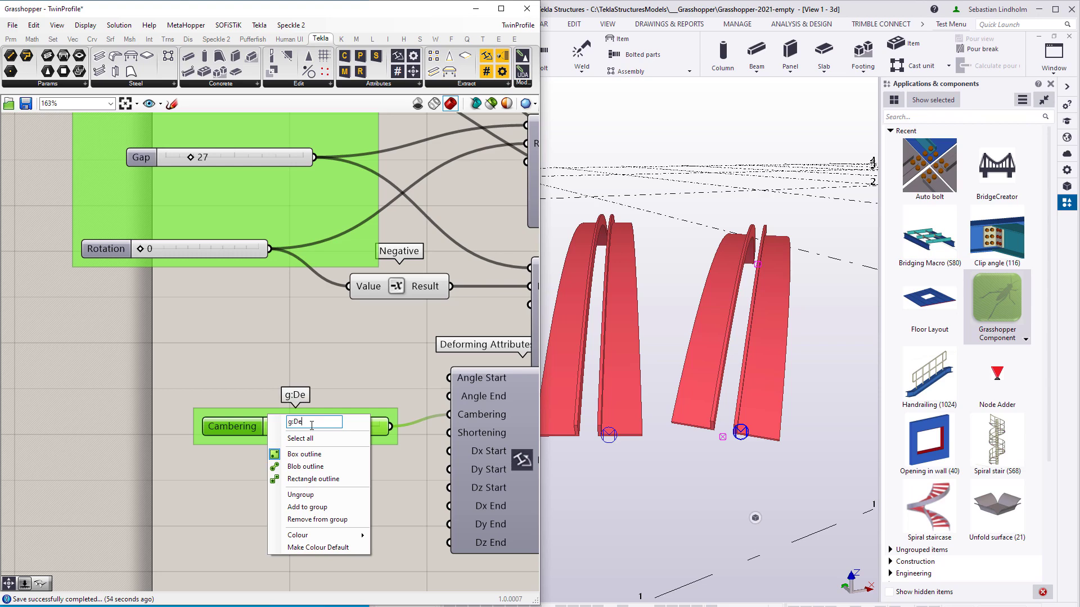
{"action": "type", "text": "formation"}
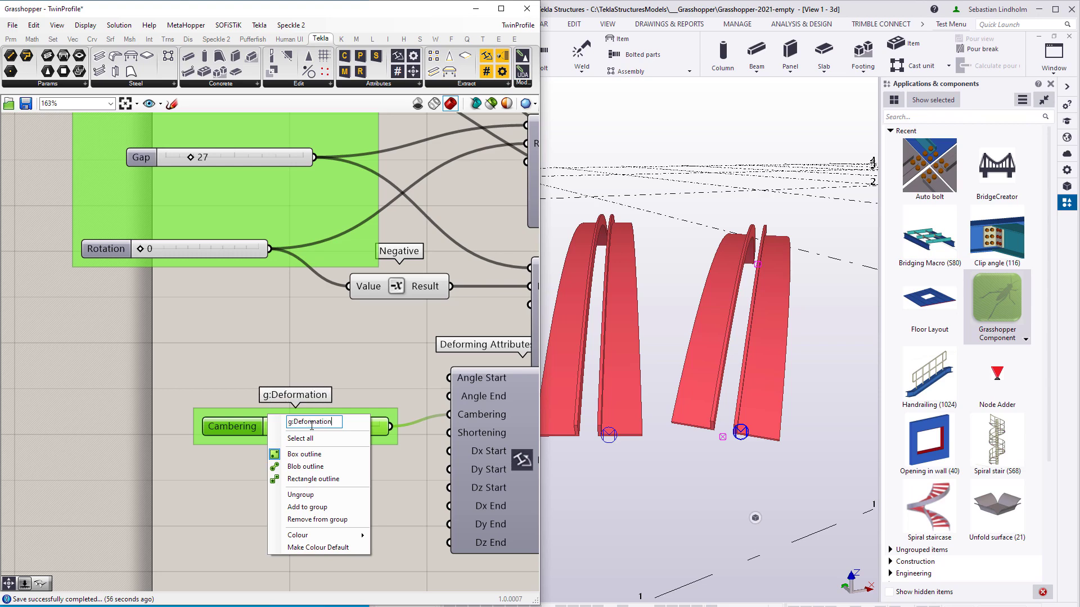
{"action": "left_click", "coordinate": [306, 349]}
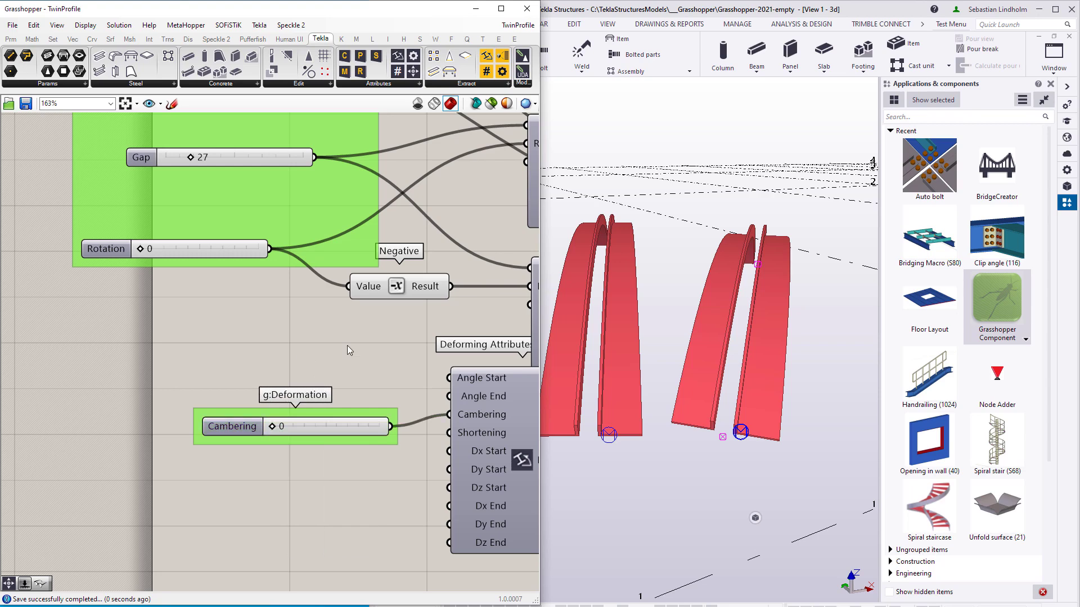
- Reload the saved definition with its parameter groups in the TwinProfile properties in Tekla Structures
{"action": "scroll", "coordinate": [315, 367], "scroll_direction": "down", "scroll_amount": 5}
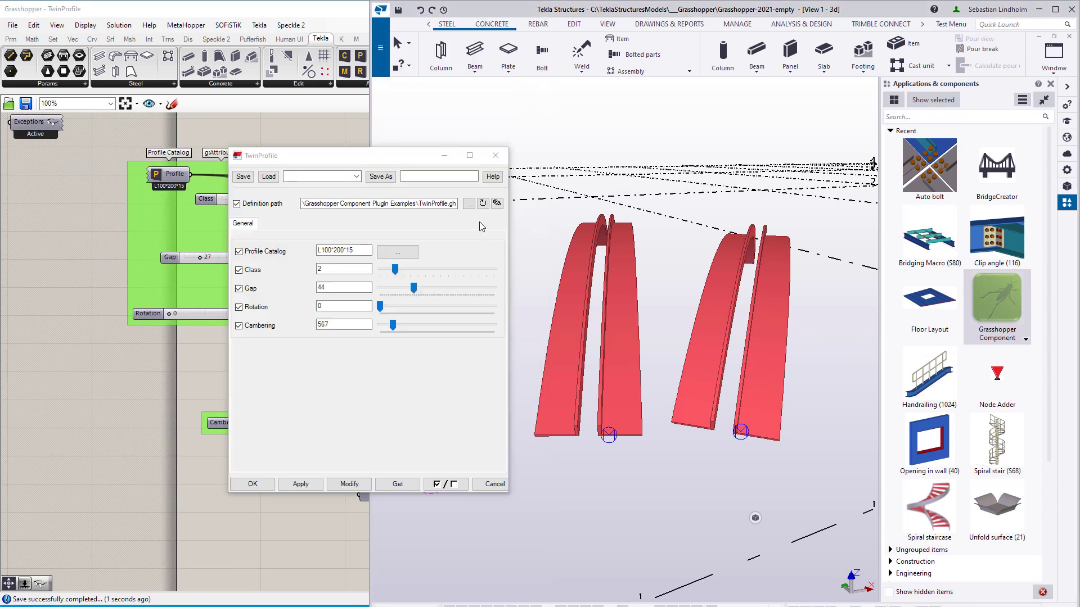
{"action": "left_click", "coordinate": [483, 203]}
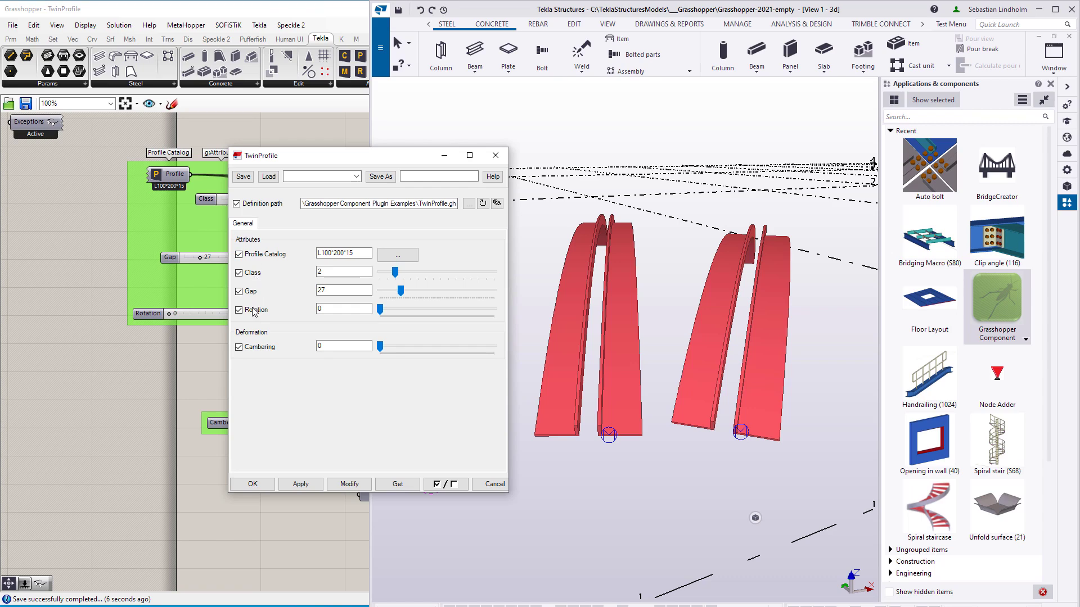
{"action": "left_click", "coordinate": [183, 356]}
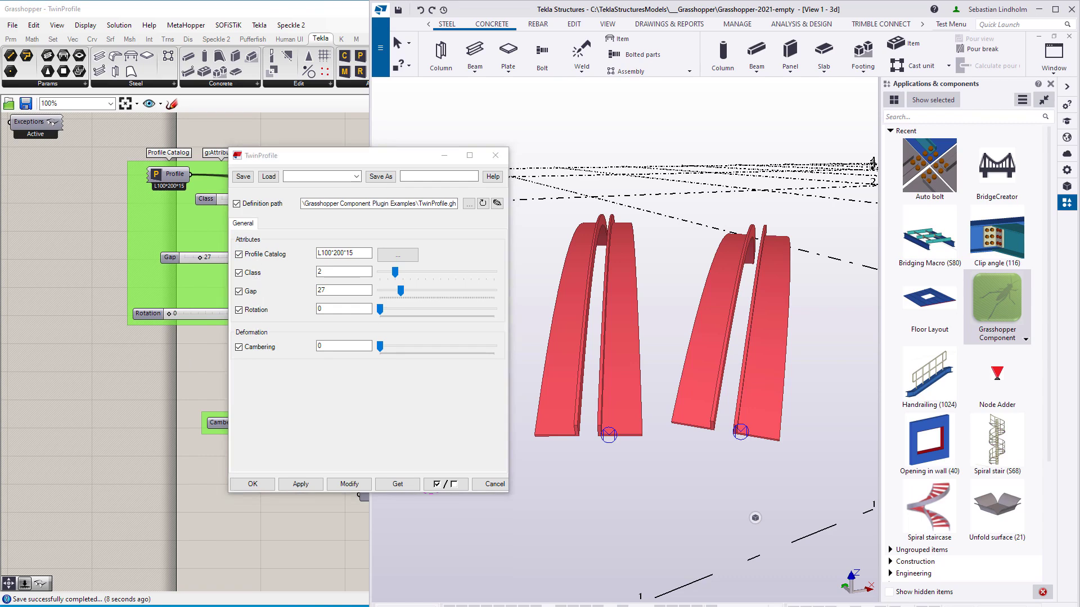